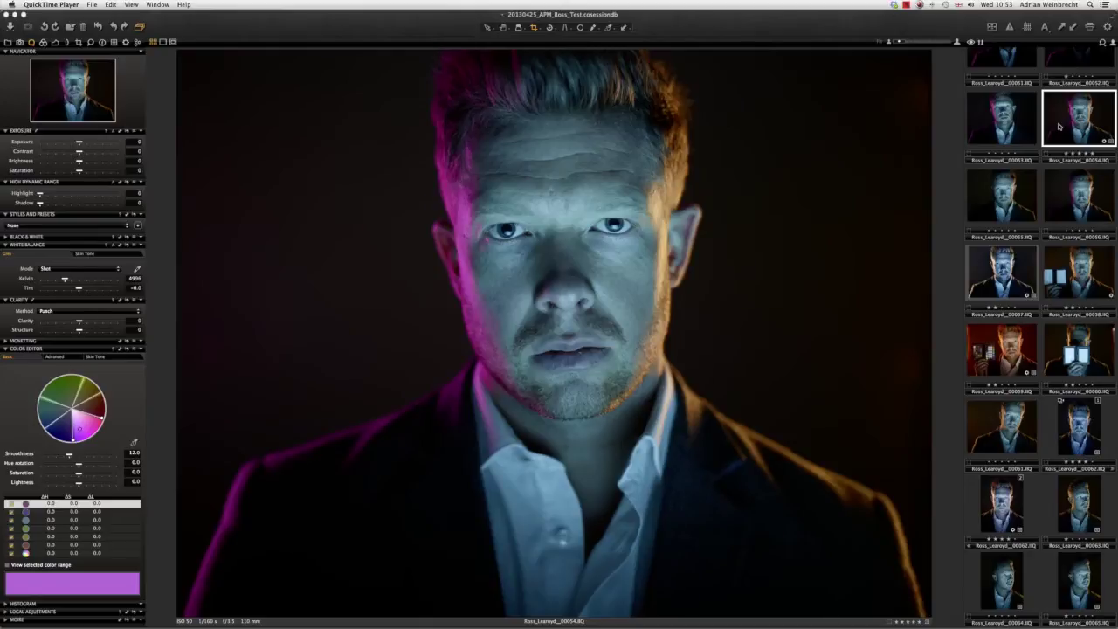
- Clone the 00054 portrait variant, compare it with the original, then show only clone [2]
{"action": "right_click", "coordinate": [1059, 127]}
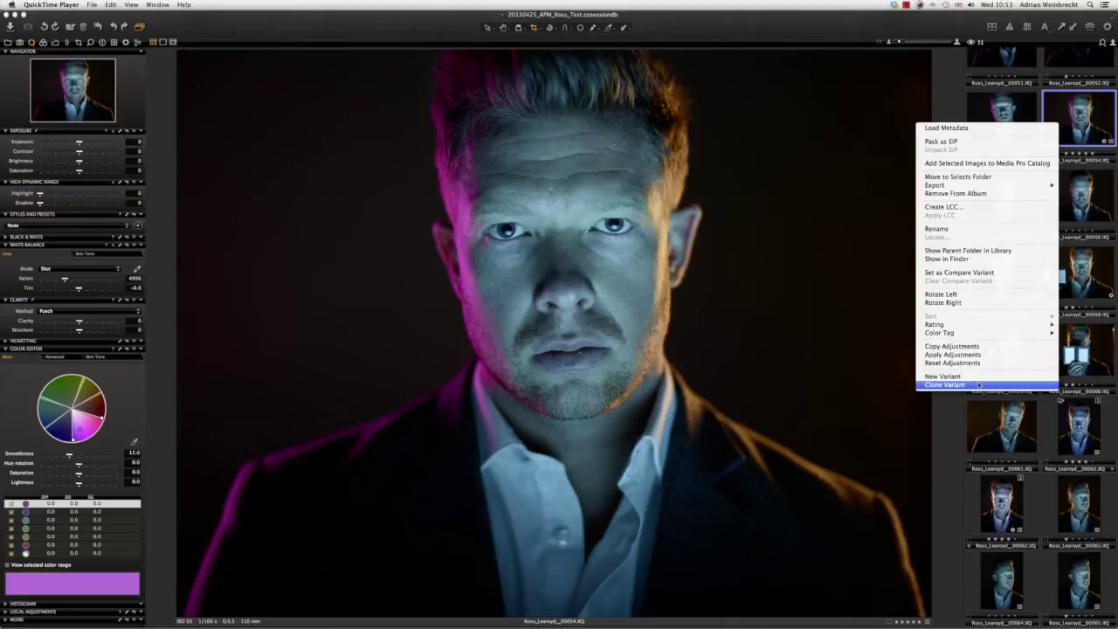
{"action": "left_click", "coordinate": [943, 376]}
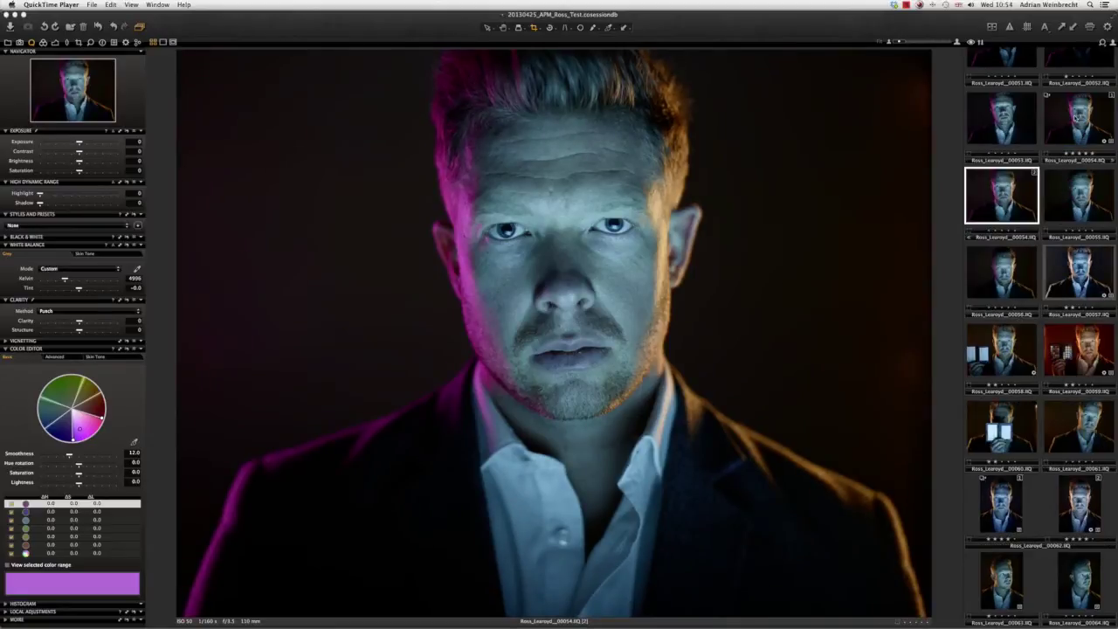
{"action": "left_click", "coordinate": [1076, 117], "text": "super"}
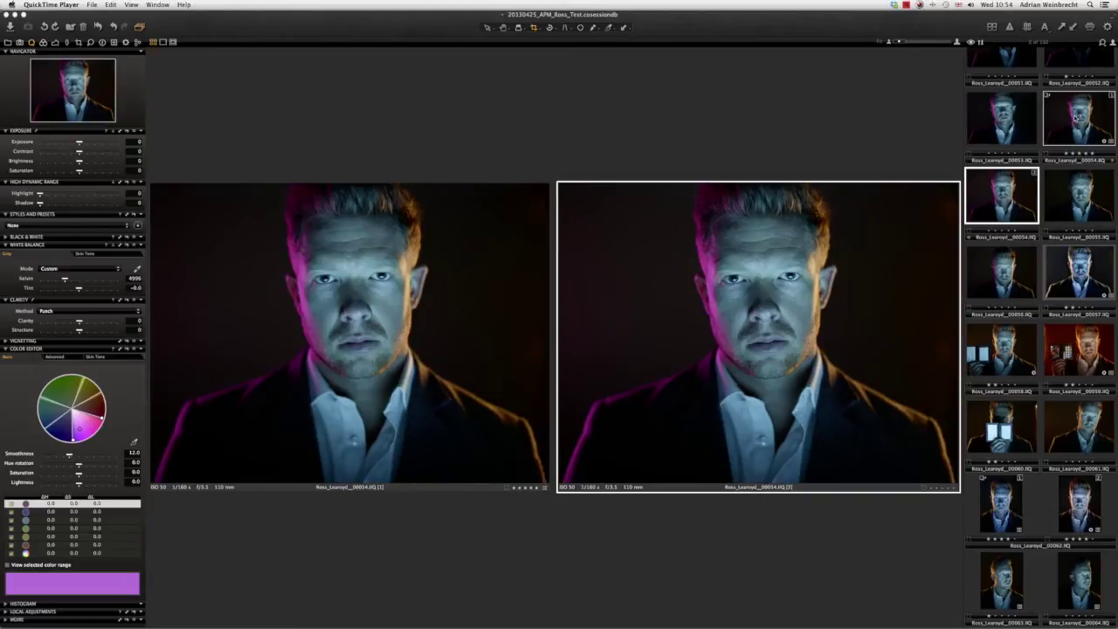
{"action": "left_click", "coordinate": [1077, 116], "text": "super"}
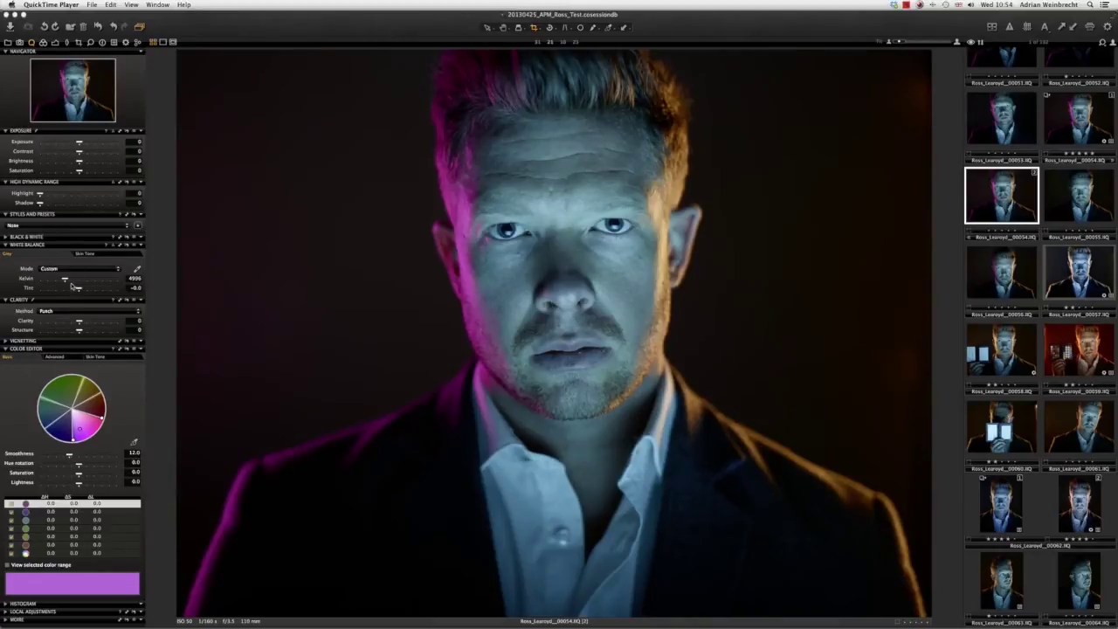
- Set Saturation 20, Brightness 11, Contrast 10 and cool the white balance to about 3211 K
{"action": "left_click", "coordinate": [80, 172]}
{"action": "left_click_drag", "start_coordinate": [86, 172], "coordinate": [90, 172]}
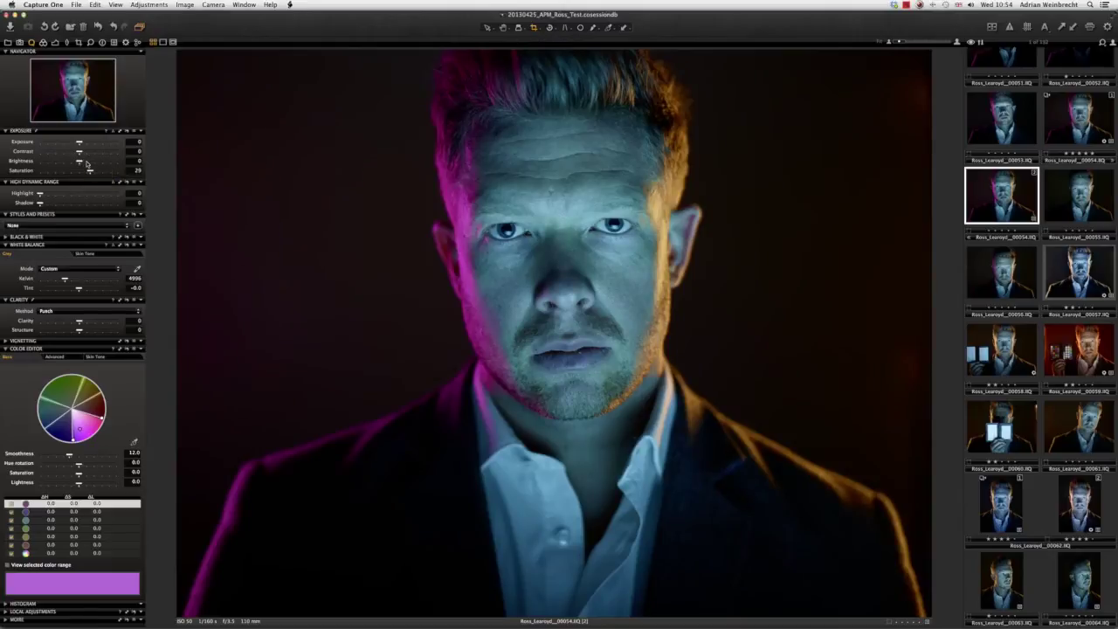
{"action": "left_click_drag", "start_coordinate": [78, 161], "coordinate": [87, 161]}
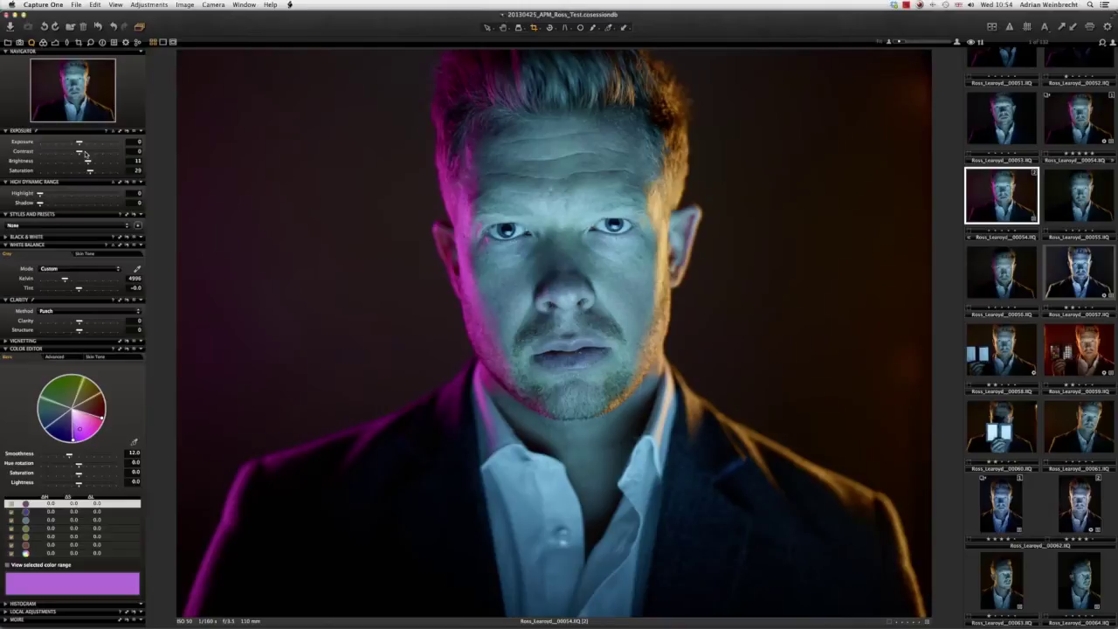
{"action": "left_click_drag", "start_coordinate": [79, 152], "coordinate": [86, 152]}
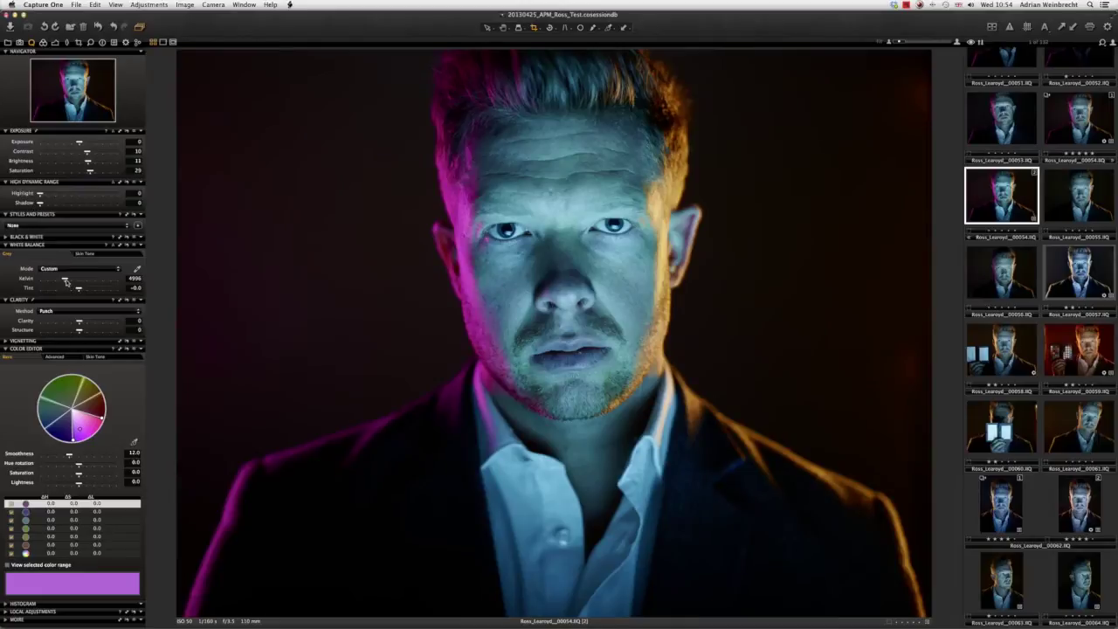
{"action": "mouse_move", "coordinate": [65, 280]}
{"action": "left_mouse_down"}
{"action": "mouse_move", "coordinate": [54, 280]}
{"action": "mouse_move", "coordinate": [78, 292]}
{"action": "left_mouse_up"}
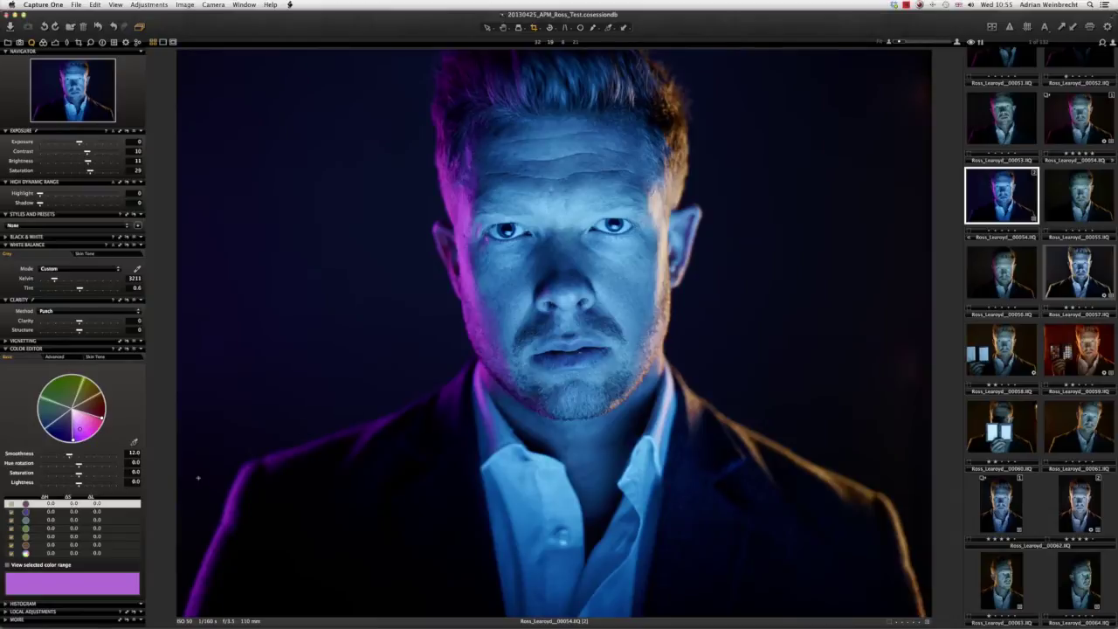
- Desaturate the face's sampled skin colour, raise clarity to about 55, and compare with variant [1]
{"action": "left_click", "coordinate": [134, 444]}
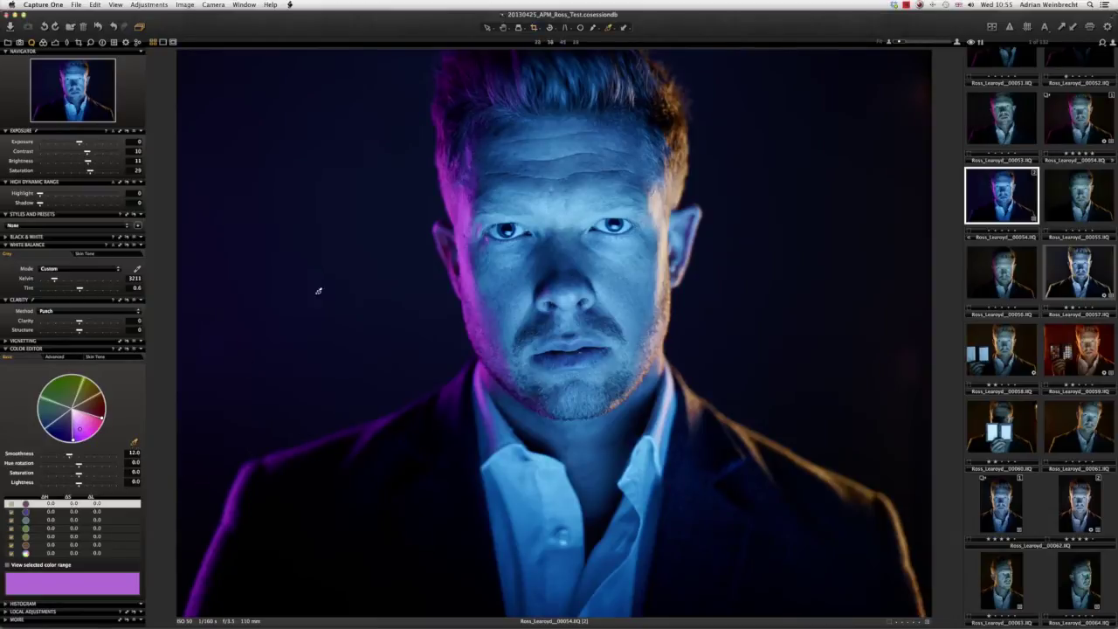
{"action": "left_click", "coordinate": [467, 274]}
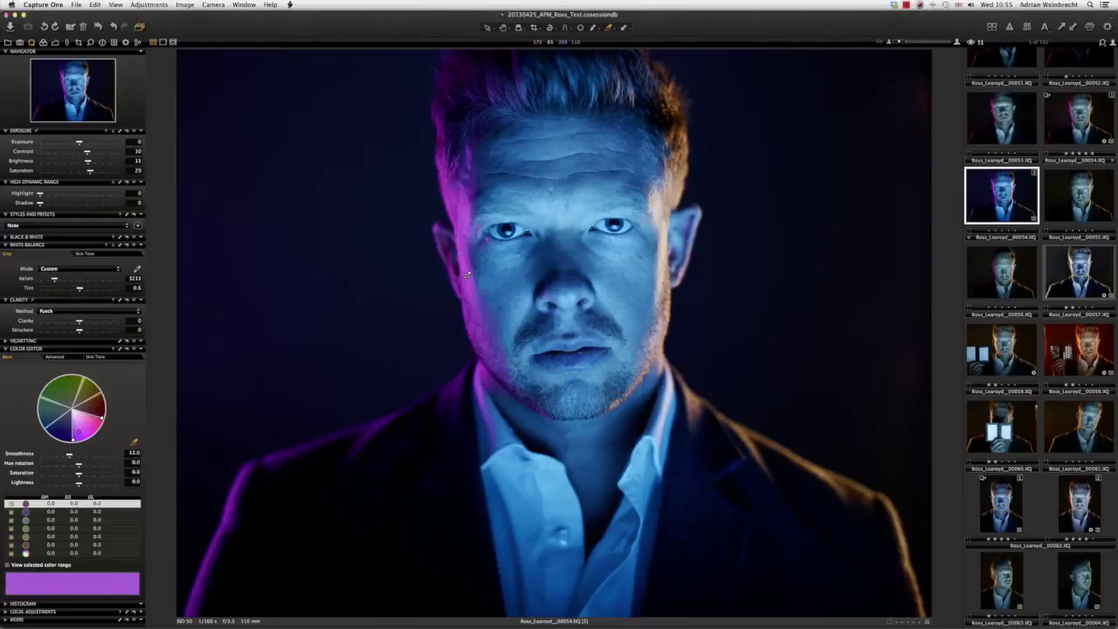
{"action": "left_click_drag", "start_coordinate": [79, 472], "coordinate": [56, 472]}
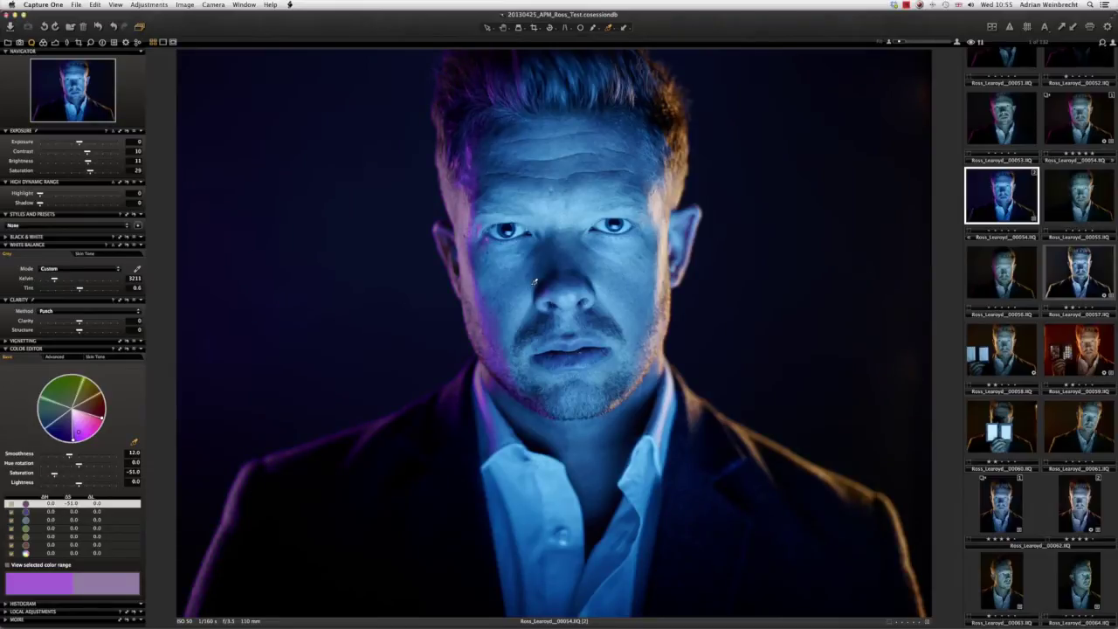
{"action": "left_click", "coordinate": [884, 230]}
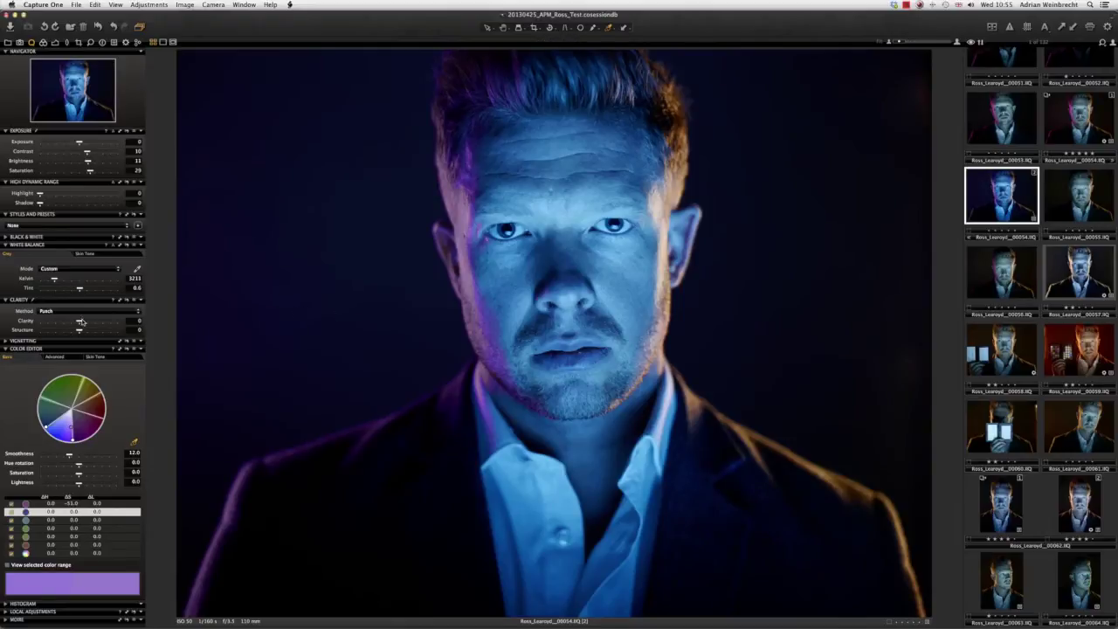
{"action": "left_click_drag", "start_coordinate": [79, 324], "coordinate": [100, 321]}
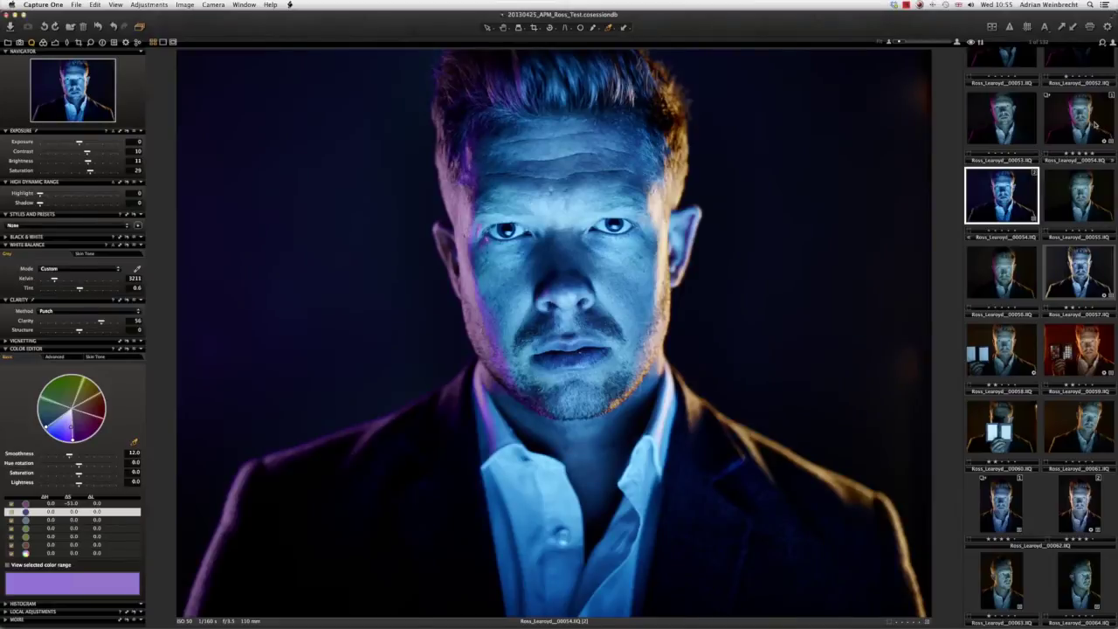
{"action": "left_click", "coordinate": [1094, 125], "text": "super"}
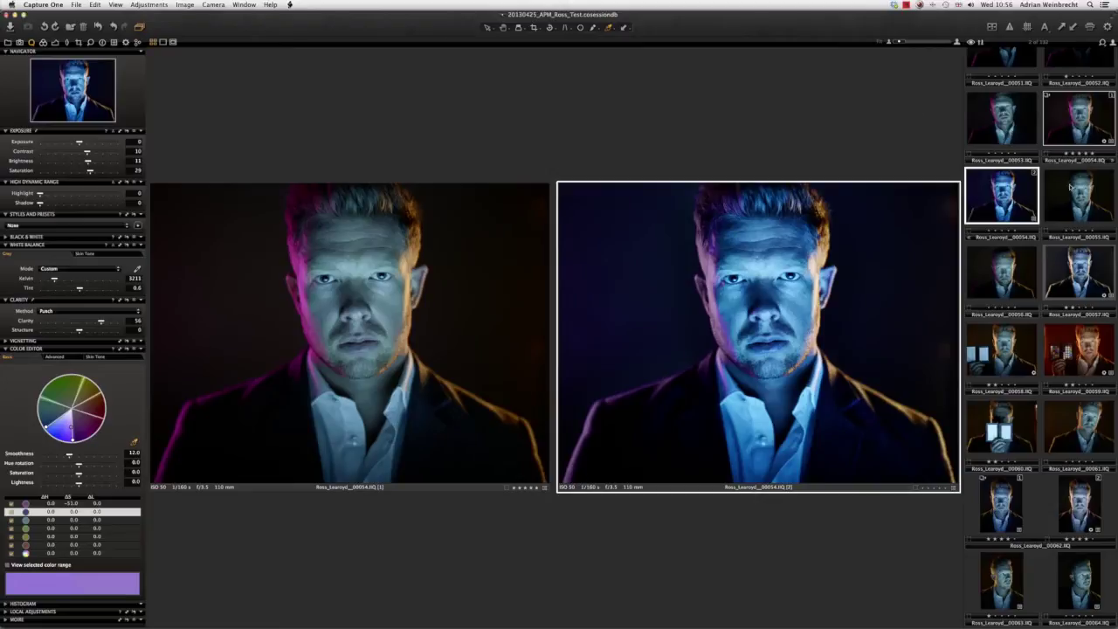
- Step to 00053, then back to show original 00054 variant [1] alone
{"action": "key", "text": "Up"}
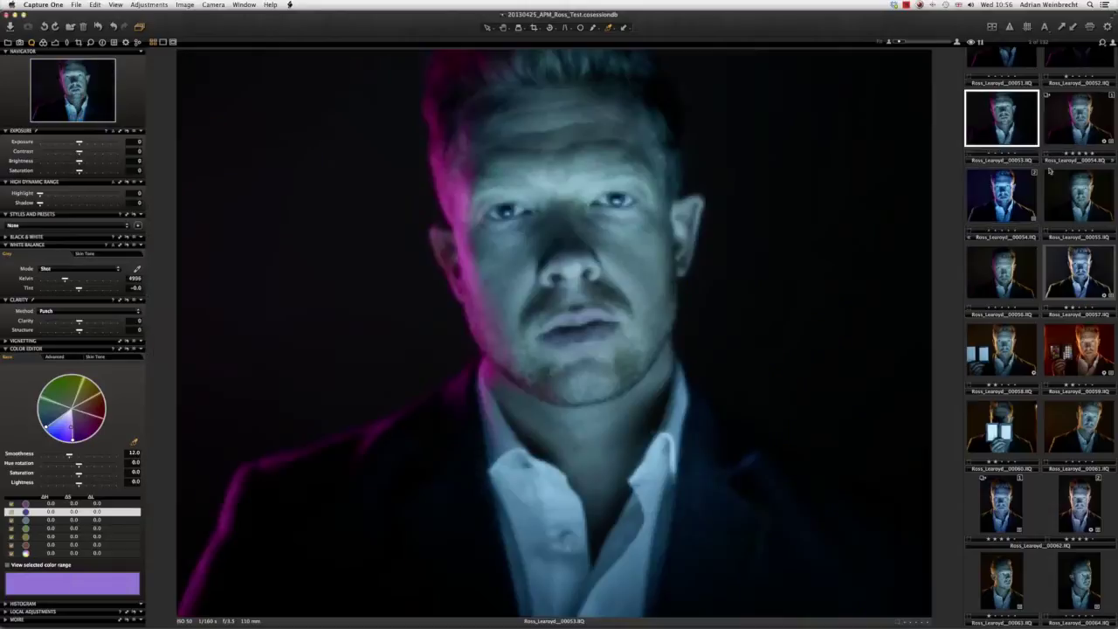
{"action": "left_click", "coordinate": [1080, 115]}
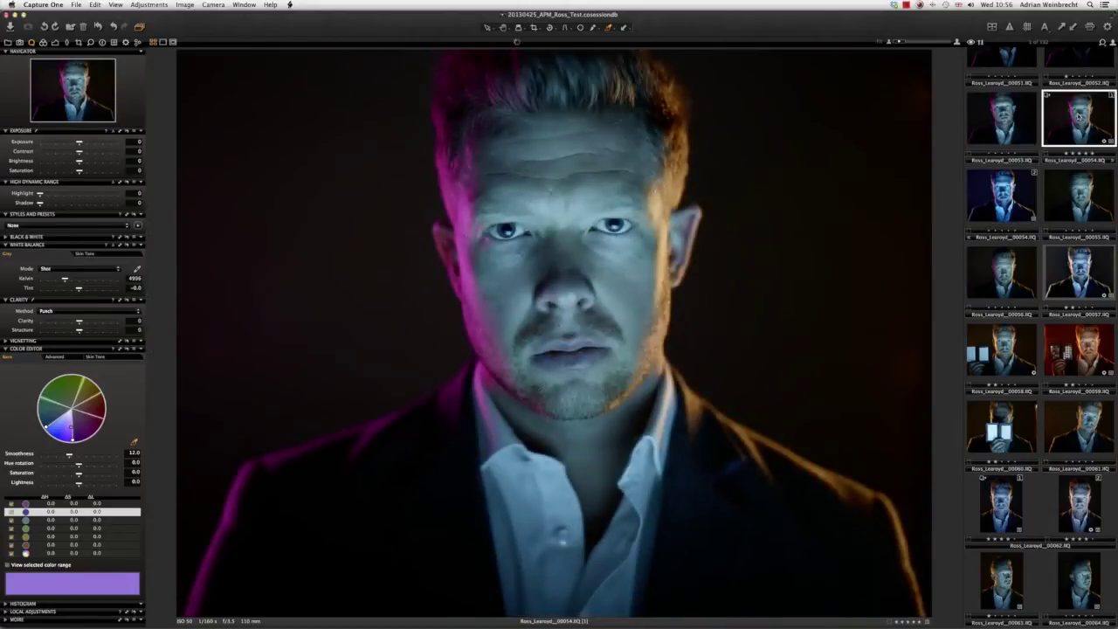
- Create a new 00054 variant with Saturation -20 and a warm 8744 K white balance, Tint 8.4
{"action": "right_click", "coordinate": [1079, 114]}
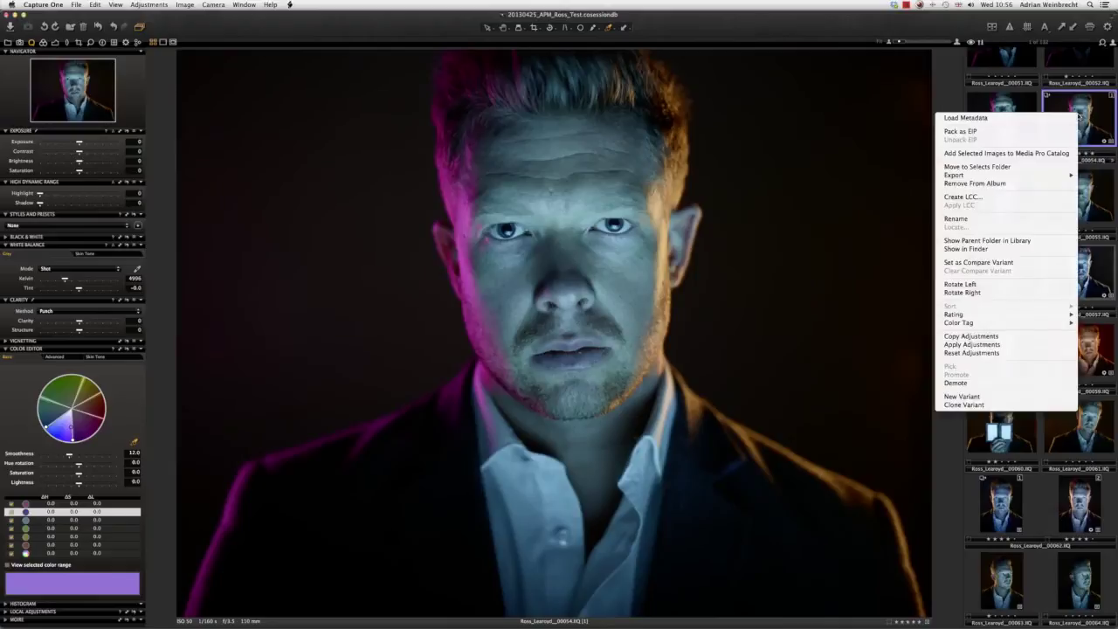
{"action": "left_click", "coordinate": [965, 398]}
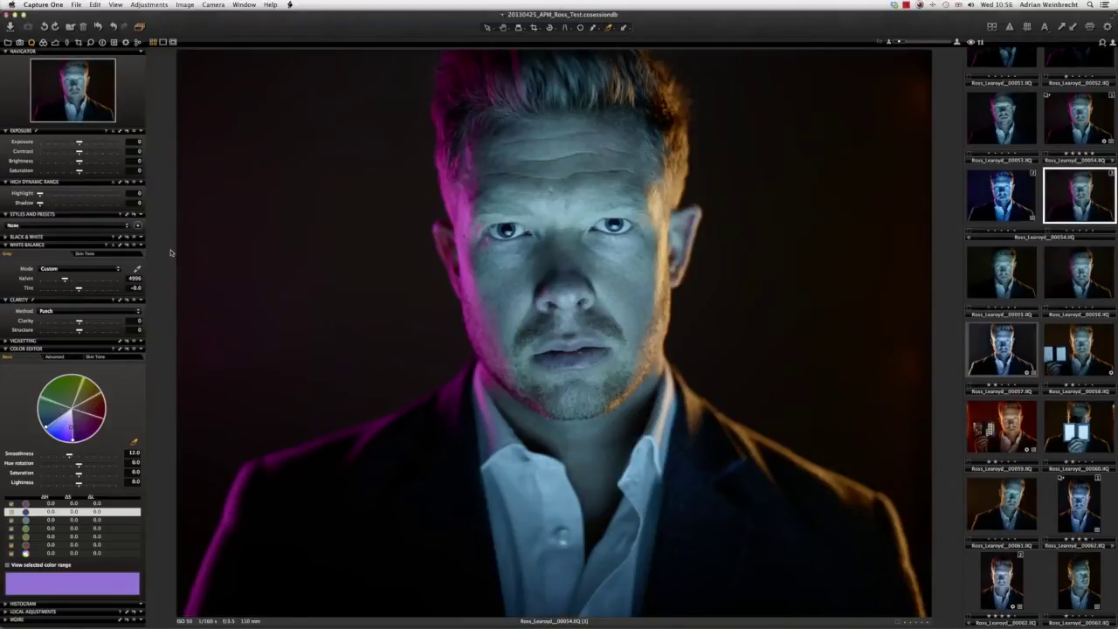
{"action": "left_click_drag", "start_coordinate": [79, 170], "coordinate": [73, 172]}
{"action": "left_click_drag", "start_coordinate": [68, 281], "coordinate": [85, 290]}
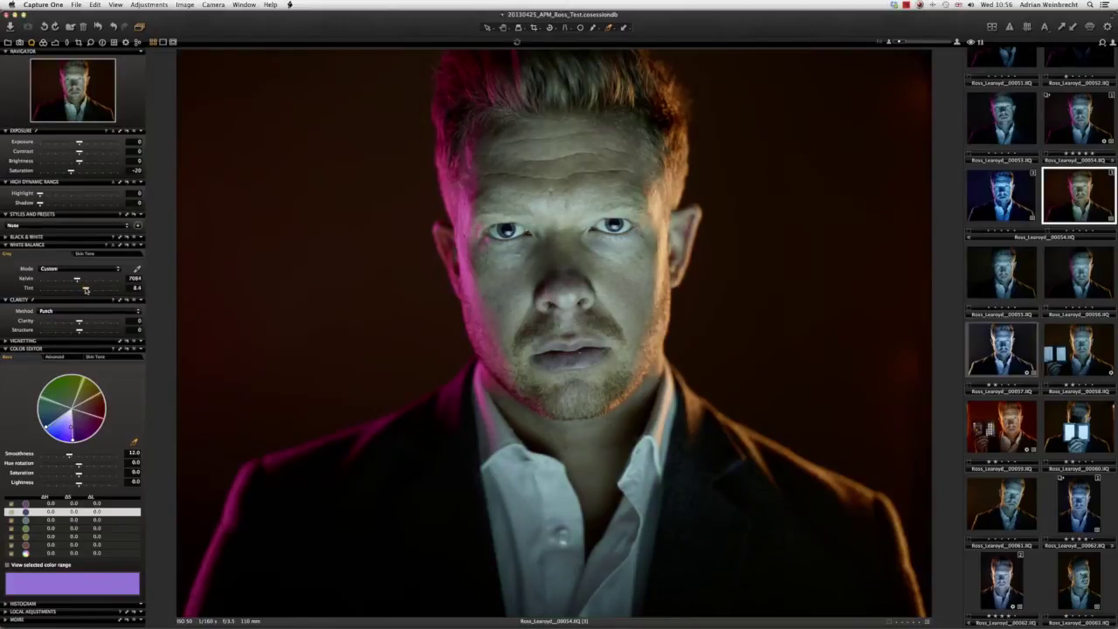
{"action": "left_click_drag", "start_coordinate": [77, 279], "coordinate": [87, 281]}
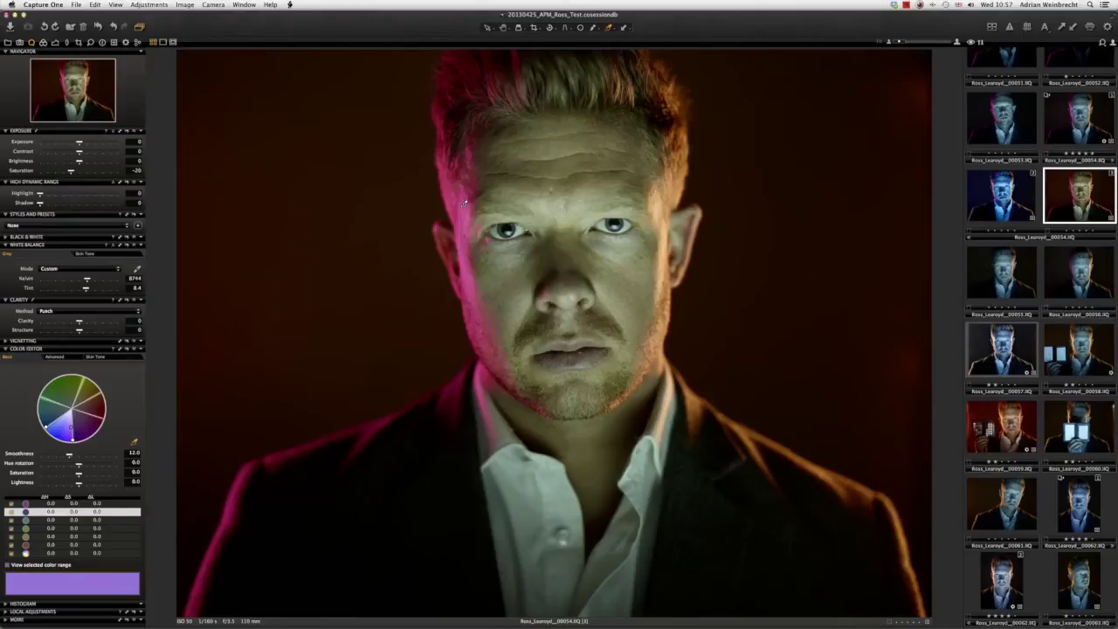
- Desaturate the magenta rim light and a yellow face tone, and set Classic clarity to about 47
{"action": "left_click_drag", "start_coordinate": [464, 203], "coordinate": [433, 204]}
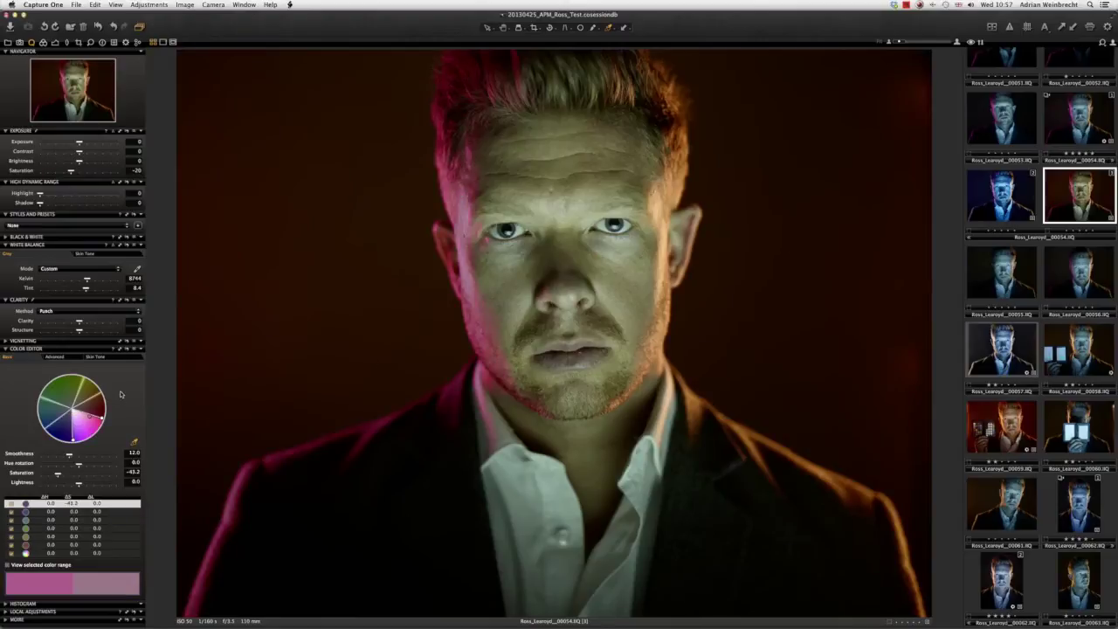
{"action": "left_click", "coordinate": [69, 313]}
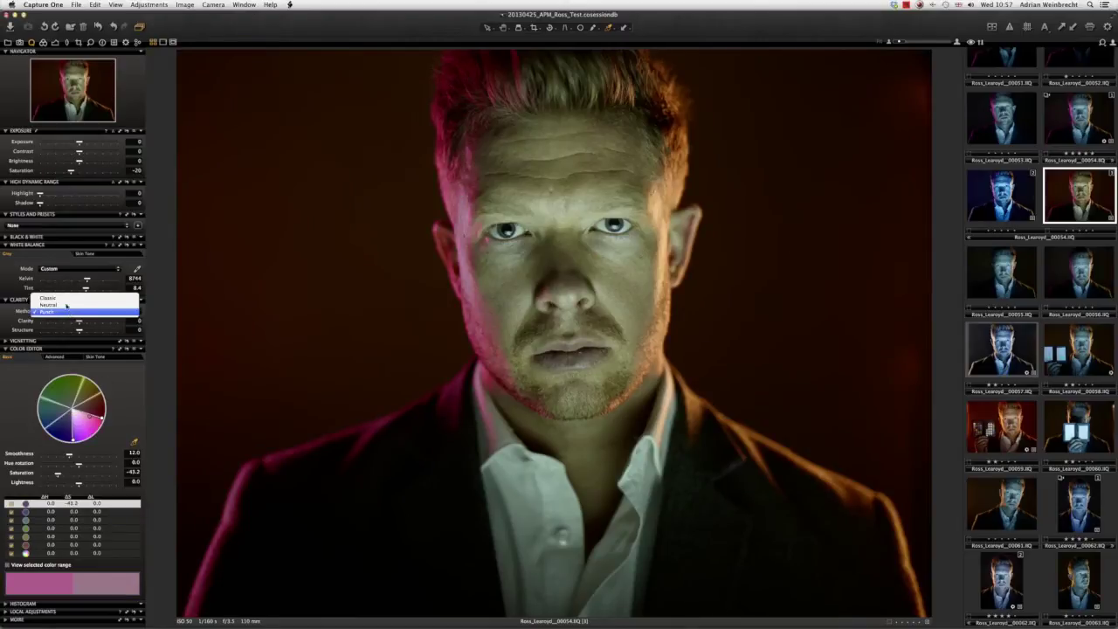
{"action": "left_click", "coordinate": [62, 316]}
{"action": "left_click_drag", "start_coordinate": [78, 321], "coordinate": [97, 323]}
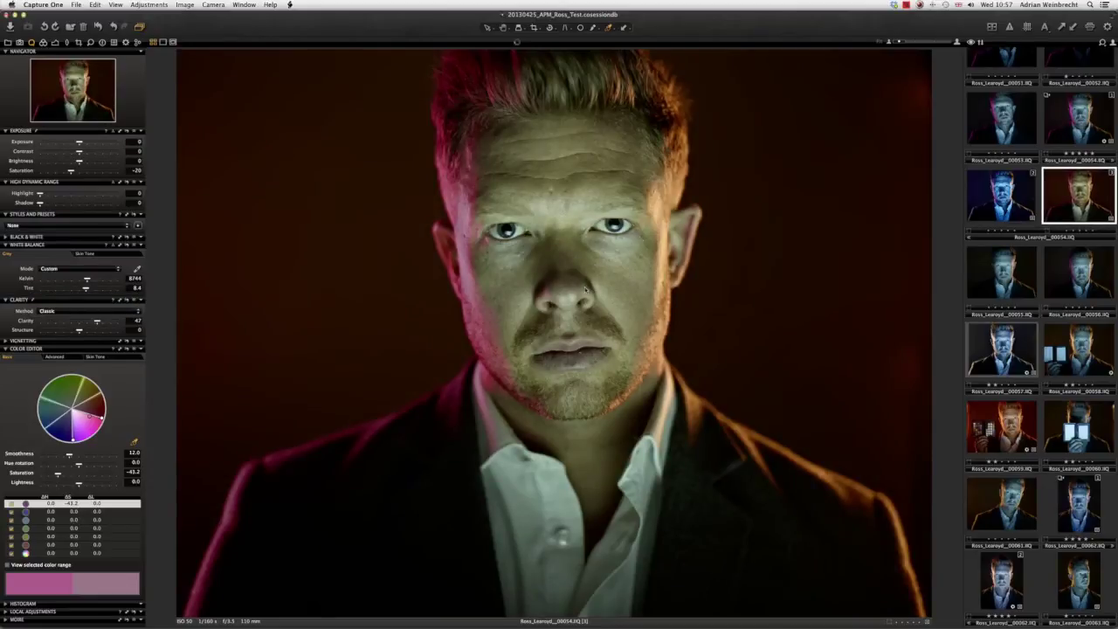
{"action": "left_click", "coordinate": [605, 278]}
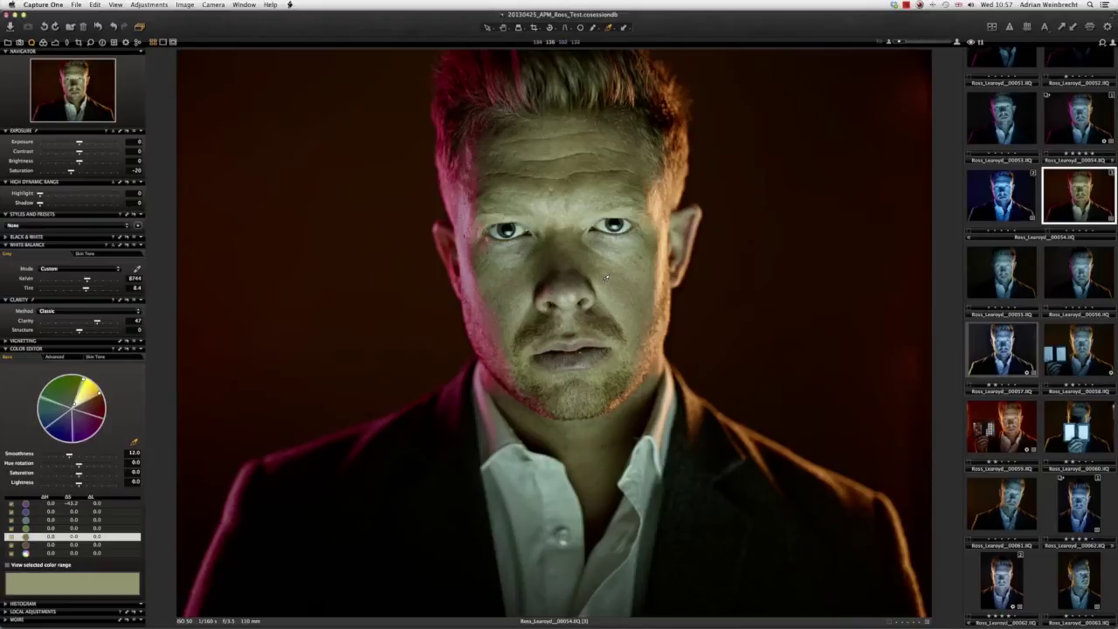
- Display the original, cool blue and warm 00054 variants side by side
{"action": "left_click", "coordinate": [1067, 121]}
{"action": "left_click", "coordinate": [1080, 199], "text": "shift"}
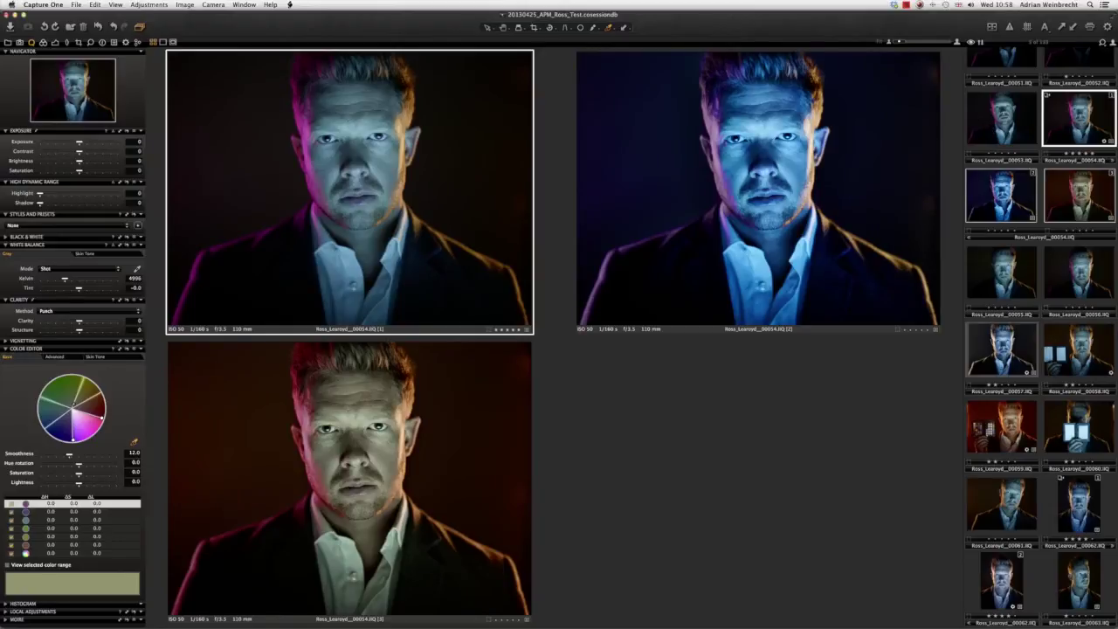
{"action": "left_click", "coordinate": [1076, 120]}
- Add a fourth 00054 variant using New Variant from the thumbnail's menu
{"action": "right_click", "coordinate": [1075, 123]}
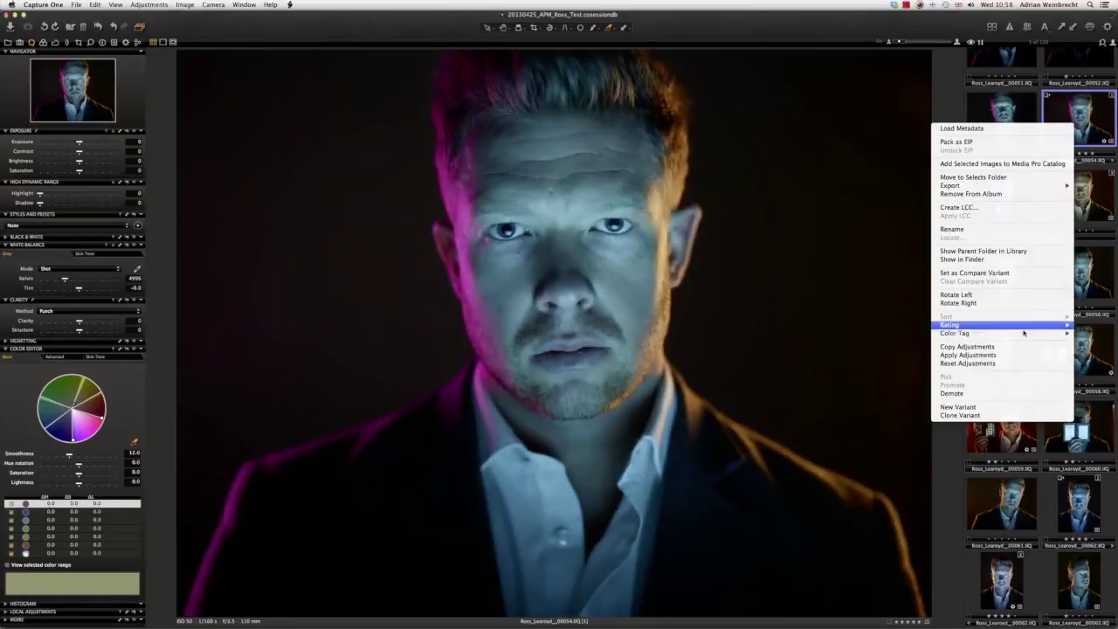
{"action": "left_click", "coordinate": [998, 407]}
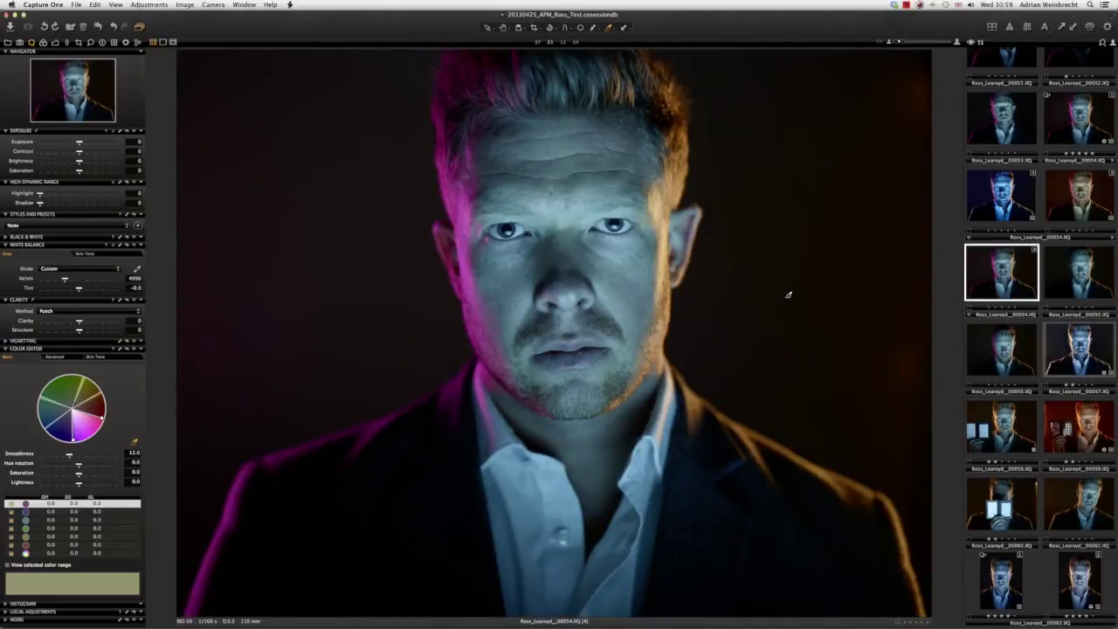
- Enable Black & White, set Contrast to 13 and add a -1.74 EV vignette
{"action": "left_click", "coordinate": [5, 238]}
{"action": "left_click", "coordinate": [41, 246]}
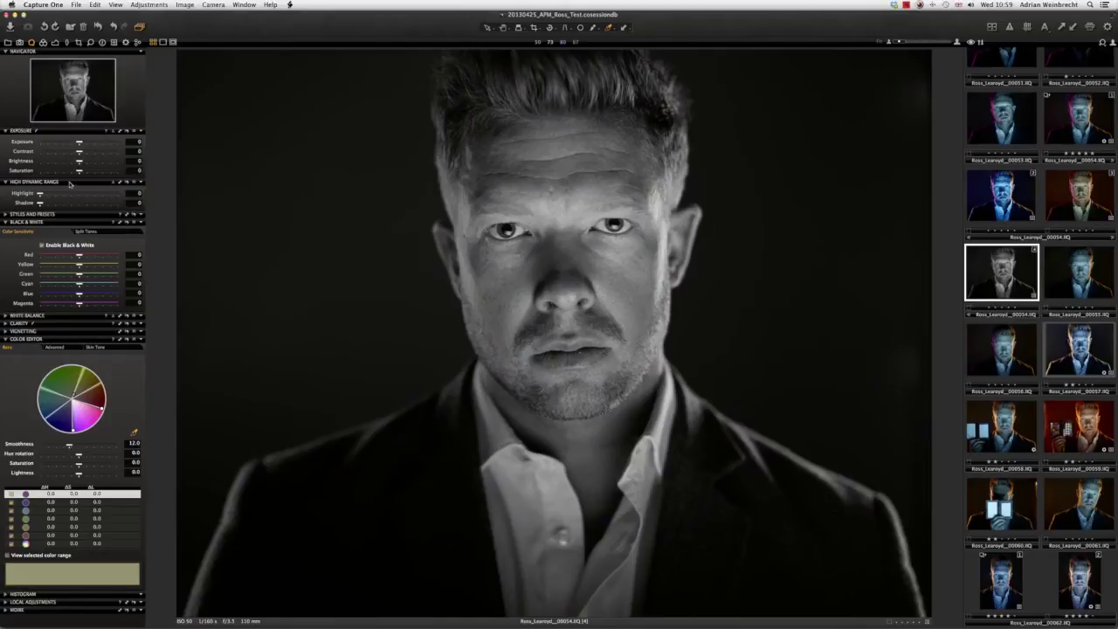
{"action": "left_click_drag", "start_coordinate": [79, 153], "coordinate": [88, 151]}
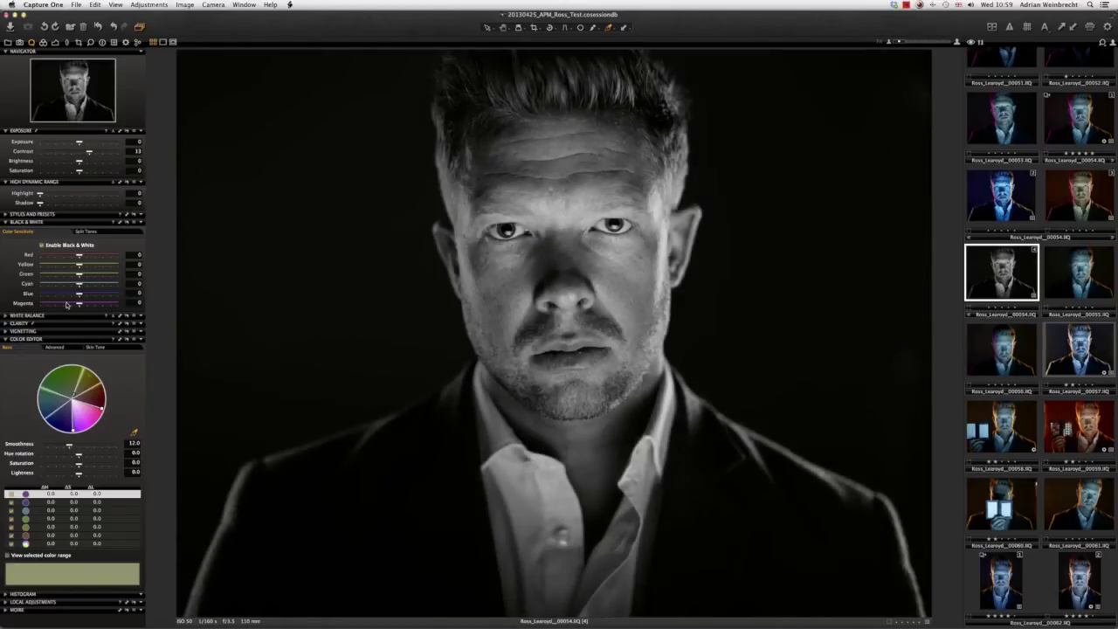
{"action": "left_click", "coordinate": [7, 332]}
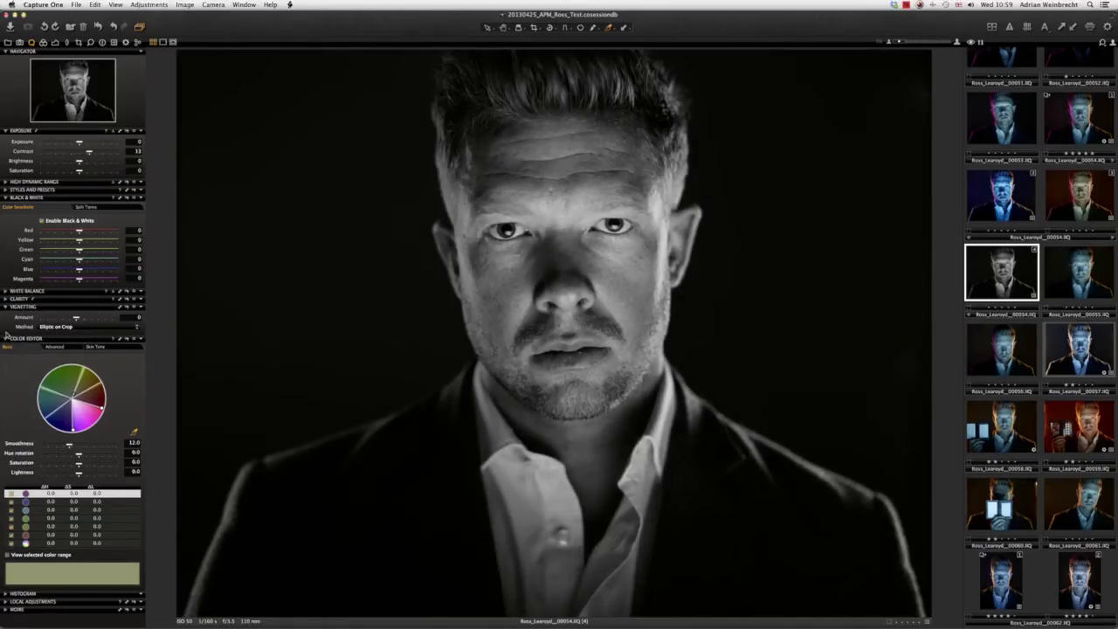
{"action": "left_click_drag", "start_coordinate": [77, 319], "coordinate": [62, 319]}
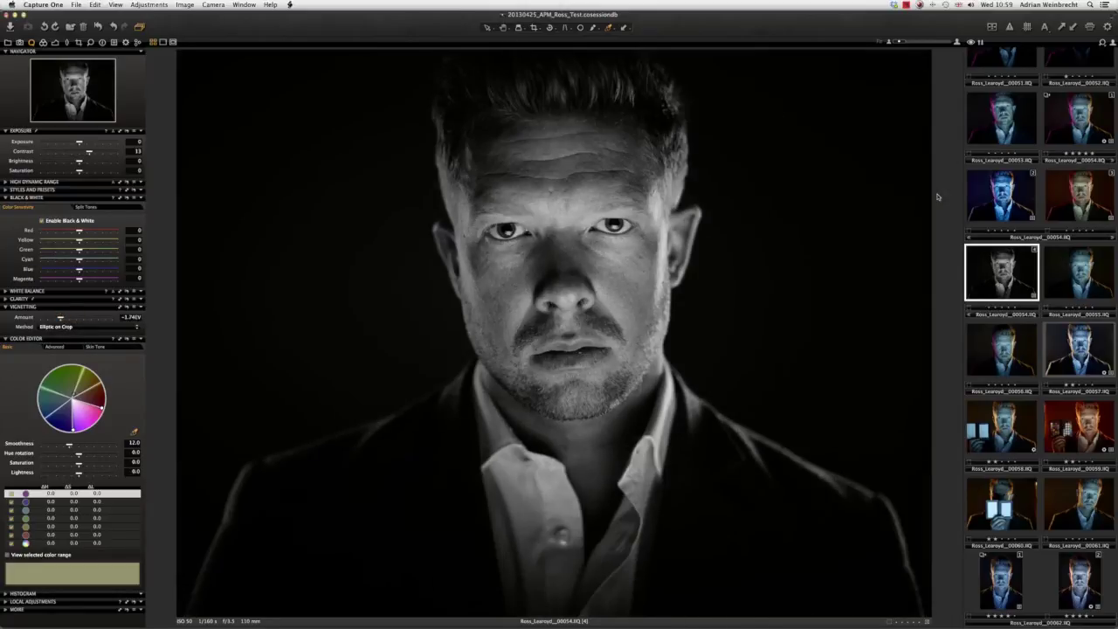
- Select all four 00054 variant thumbnails to view them together
{"action": "left_click", "coordinate": [1059, 123], "text": "shift"}
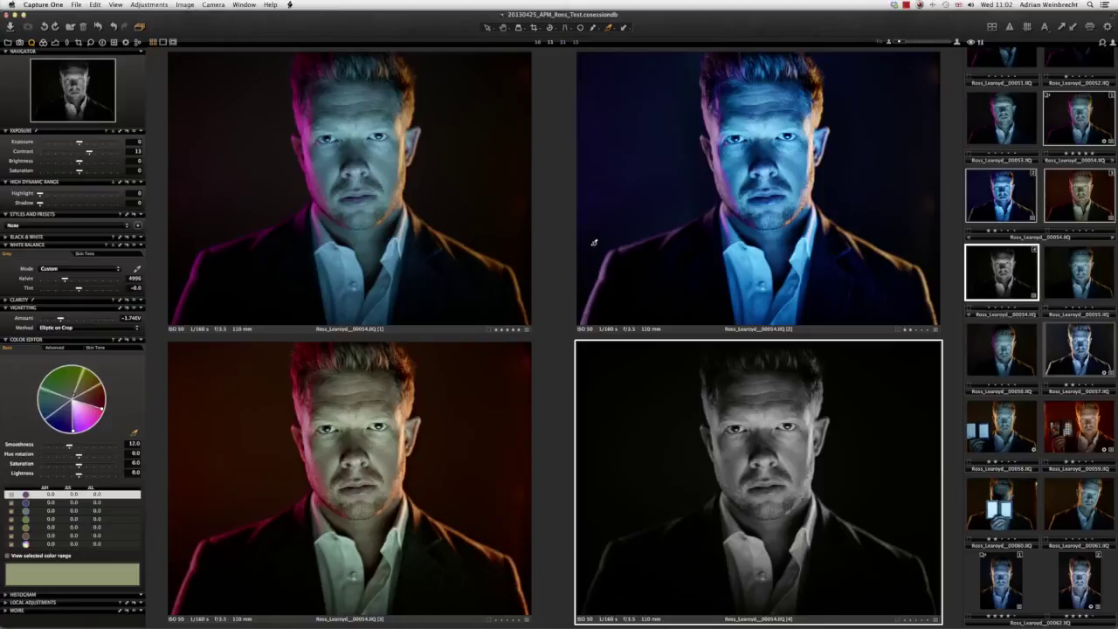
- Select the cool blue 00054 [2] variant in the browser to view it alone
{"action": "left_click_drag", "start_coordinate": [593, 242], "coordinate": [996, 129]}
{"action": "key", "text": "Down"}
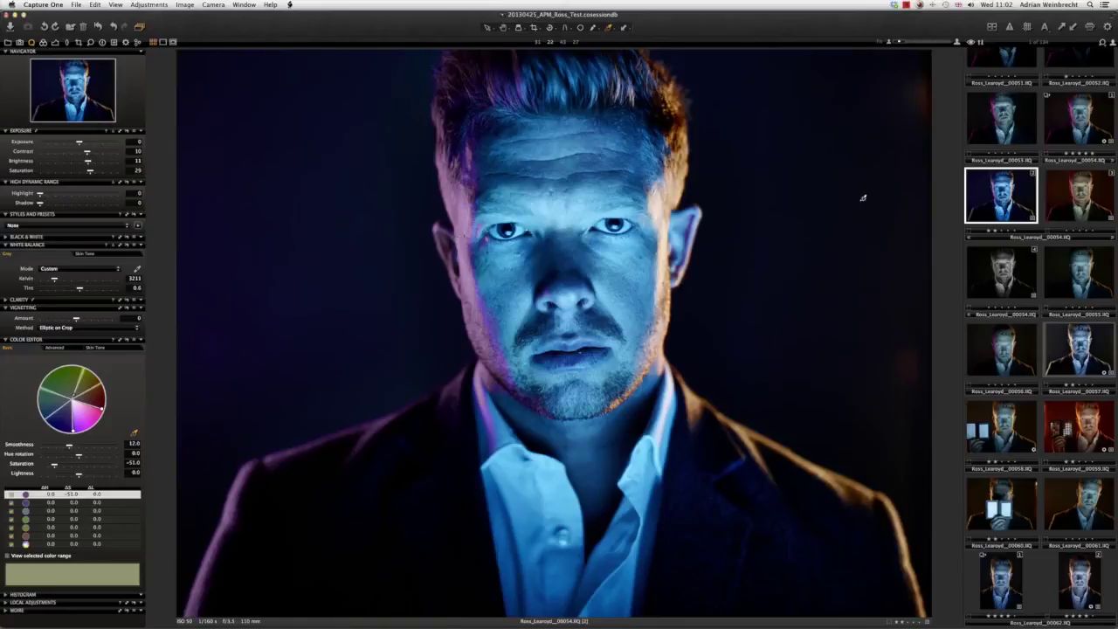
- Clone the cool blue 00054 variant twice more so four identical blue copies show together
{"action": "right_click", "coordinate": [986, 200]}
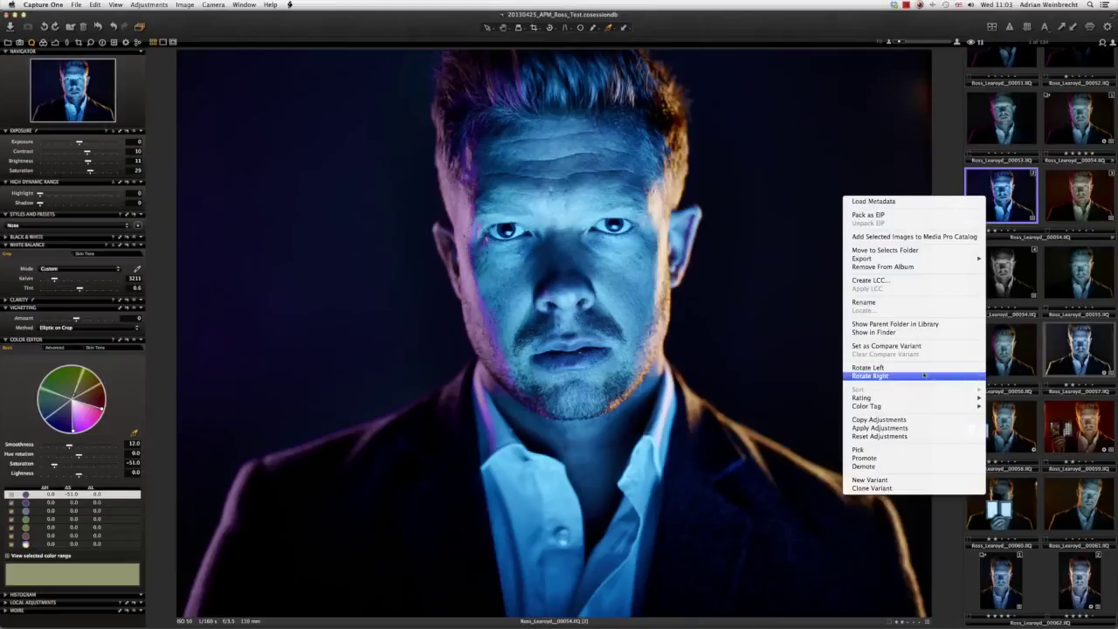
{"action": "left_click", "coordinate": [876, 489]}
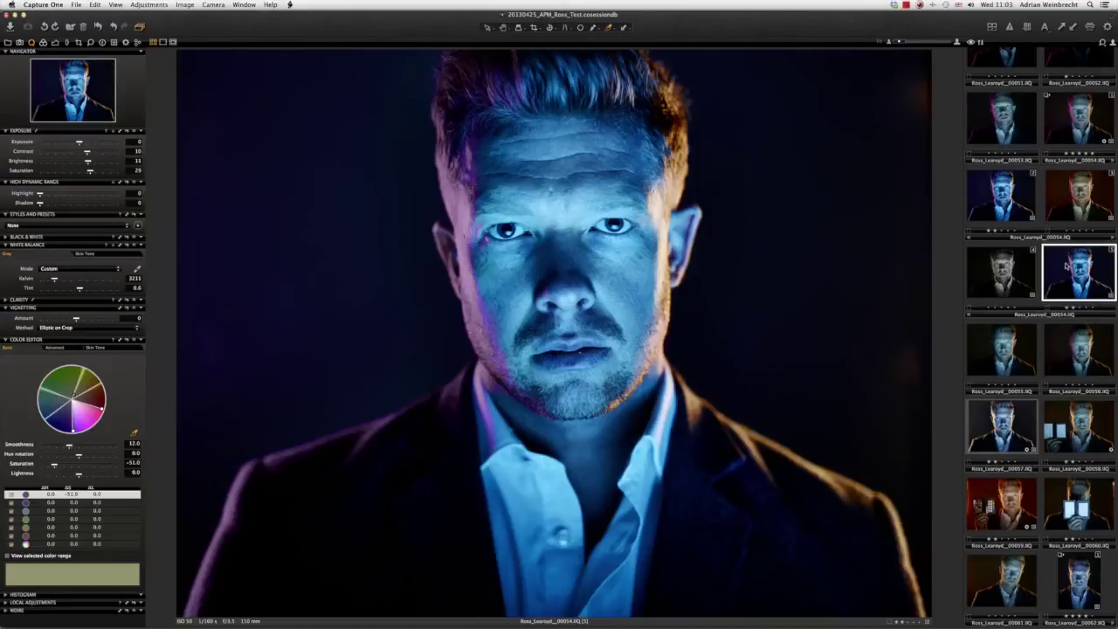
{"action": "right_click", "coordinate": [1065, 266]}
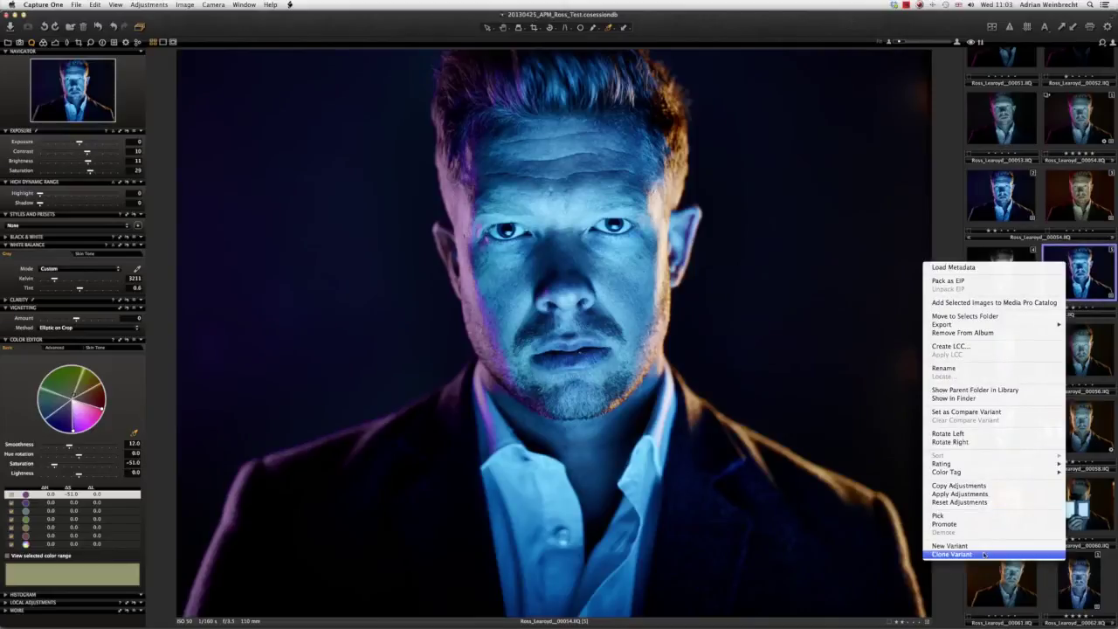
{"action": "left_click", "coordinate": [982, 554]}
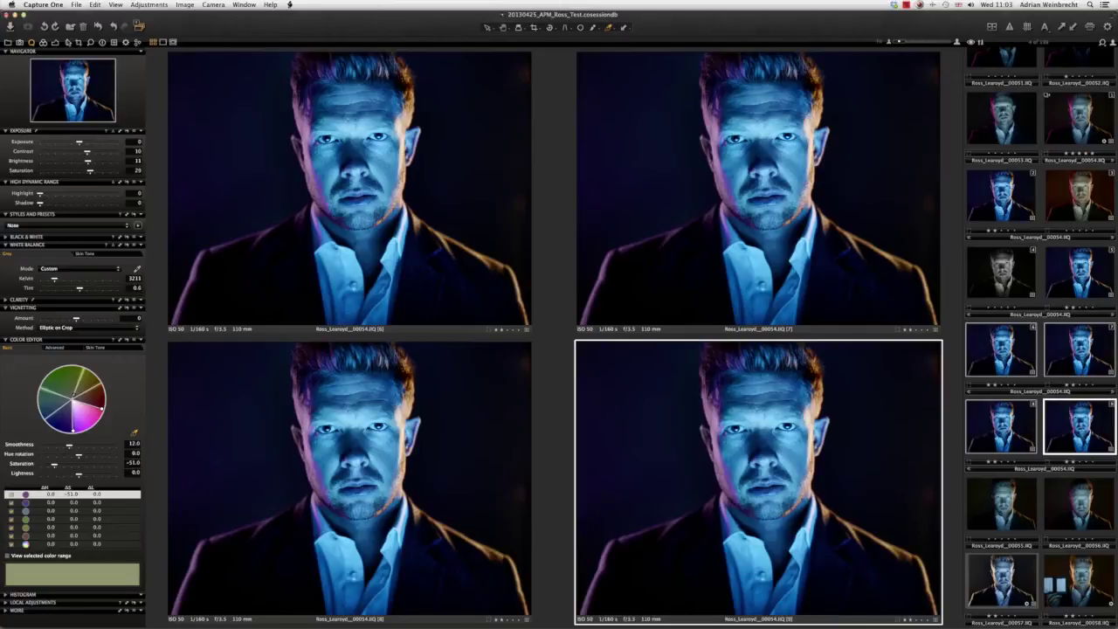
- Crop the top-left blue clone near-square and the top-right clone to a tall 48.07 × 63.83 cm portrait
{"action": "left_click", "coordinate": [79, 44]}
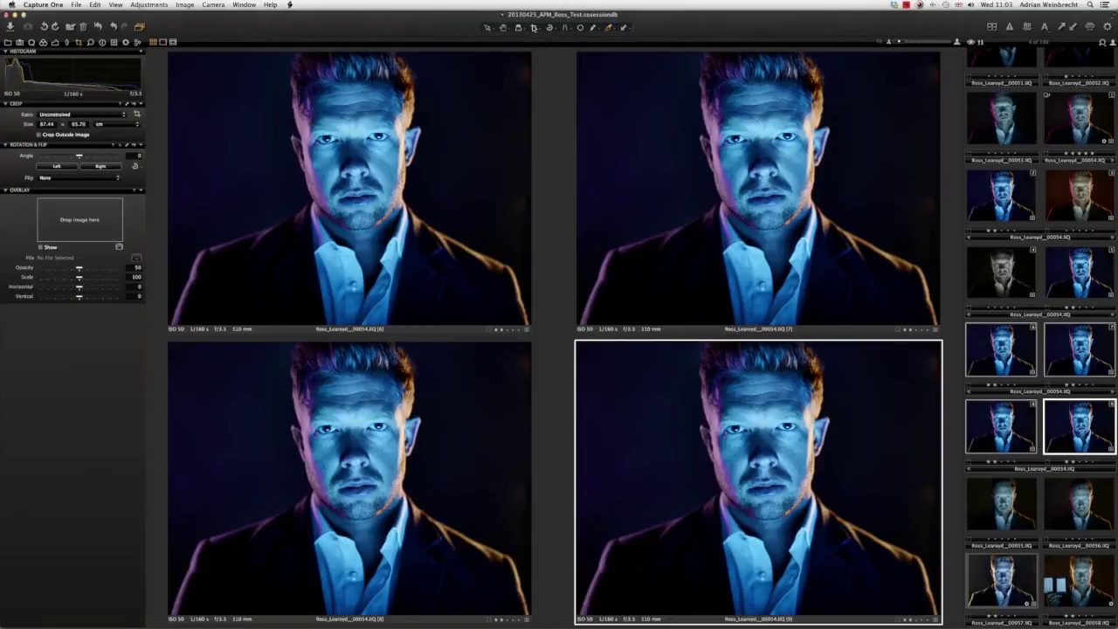
{"action": "left_click", "coordinate": [533, 27]}
{"action": "left_click_drag", "start_coordinate": [173, 55], "coordinate": [337, 194]}
{"action": "left_click_drag", "start_coordinate": [359, 209], "coordinate": [516, 316]}
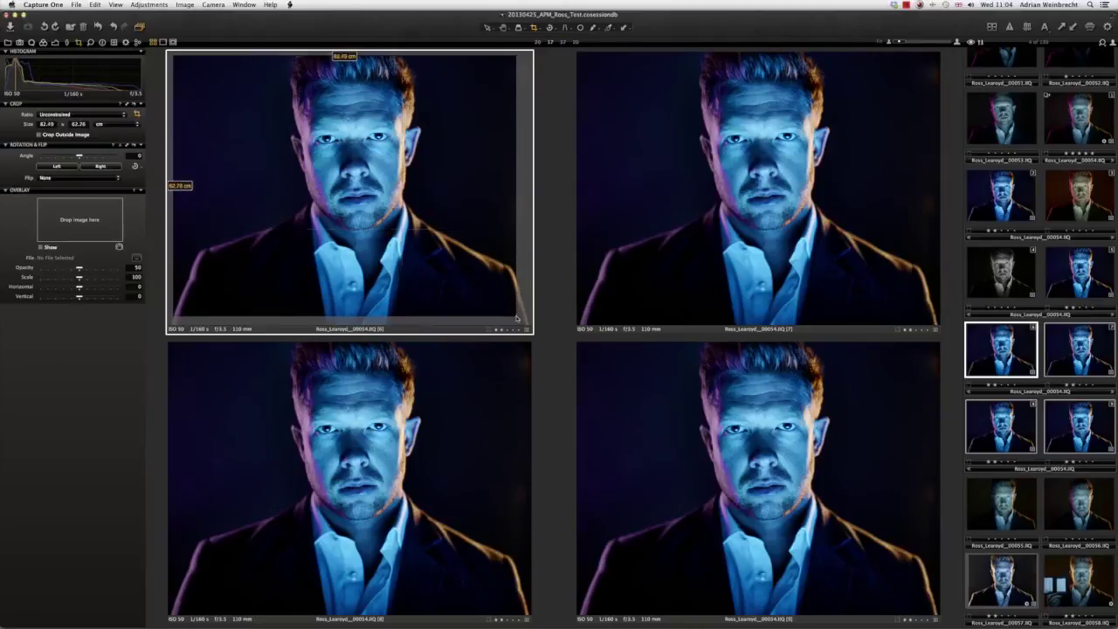
{"action": "left_click", "coordinate": [659, 54]}
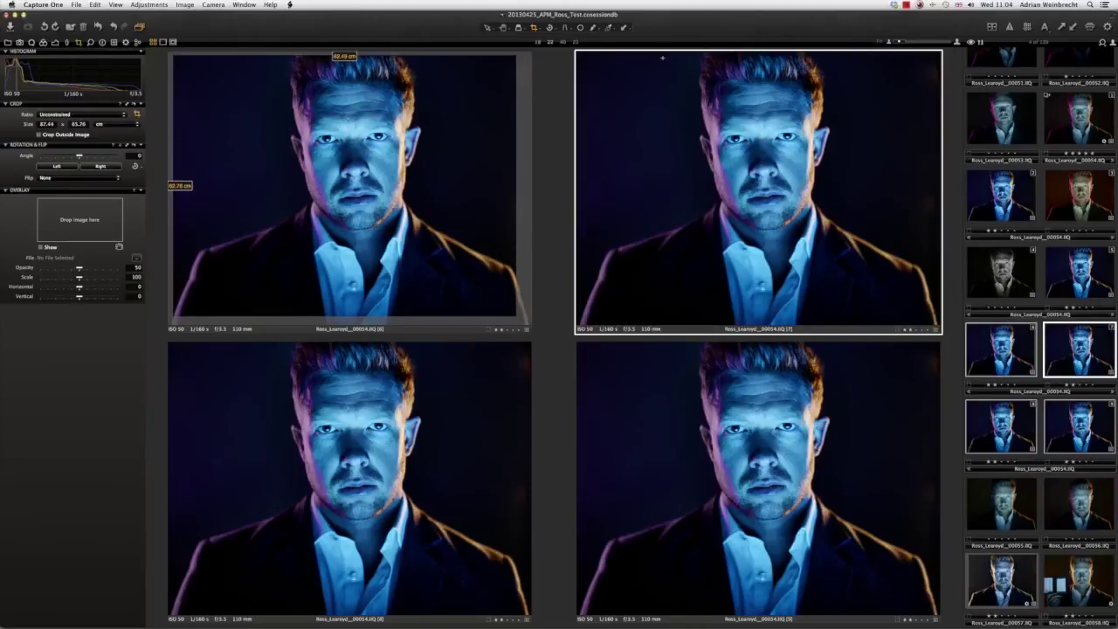
{"action": "left_click_drag", "start_coordinate": [663, 54], "coordinate": [854, 323]}
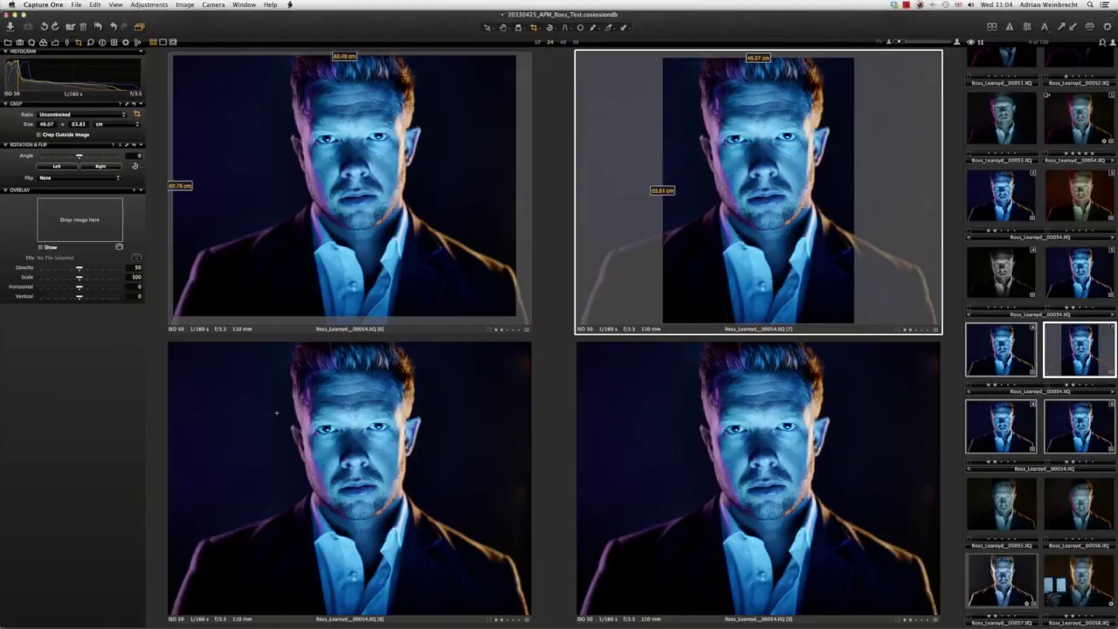
- Crop the bottom-left clone to a wide 39.47 × 29.60 cm strip and the bottom-right to a 55.42 × 55.31 cm square
{"action": "left_click_drag", "start_coordinate": [276, 412], "coordinate": [511, 536]}
{"action": "left_click_drag", "start_coordinate": [367, 456], "coordinate": [353, 448]}
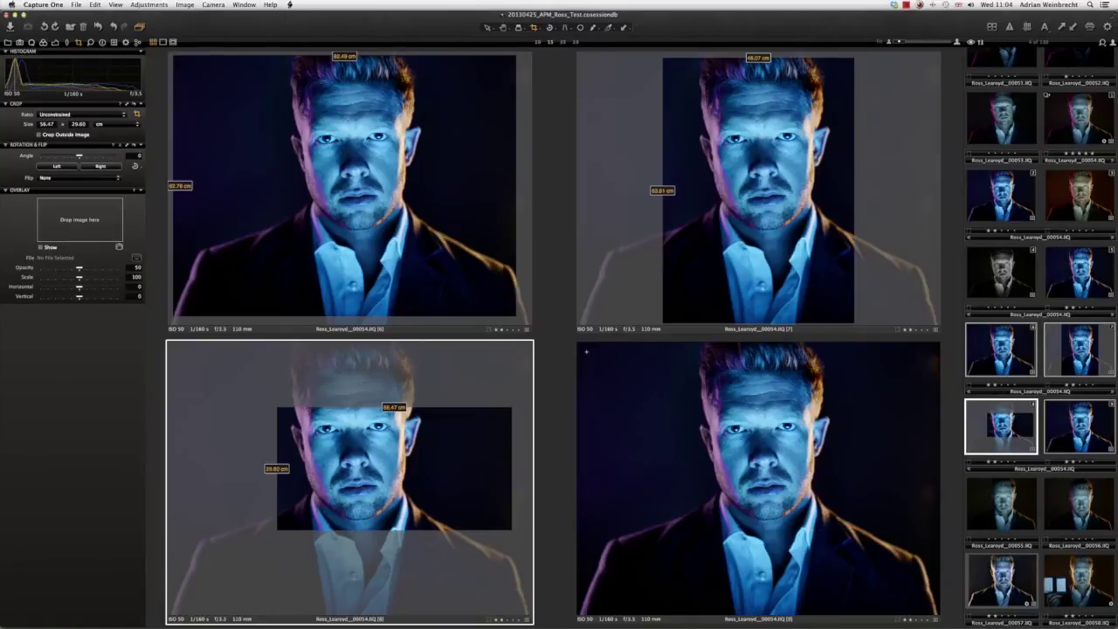
{"action": "left_click_drag", "start_coordinate": [589, 354], "coordinate": [817, 582]}
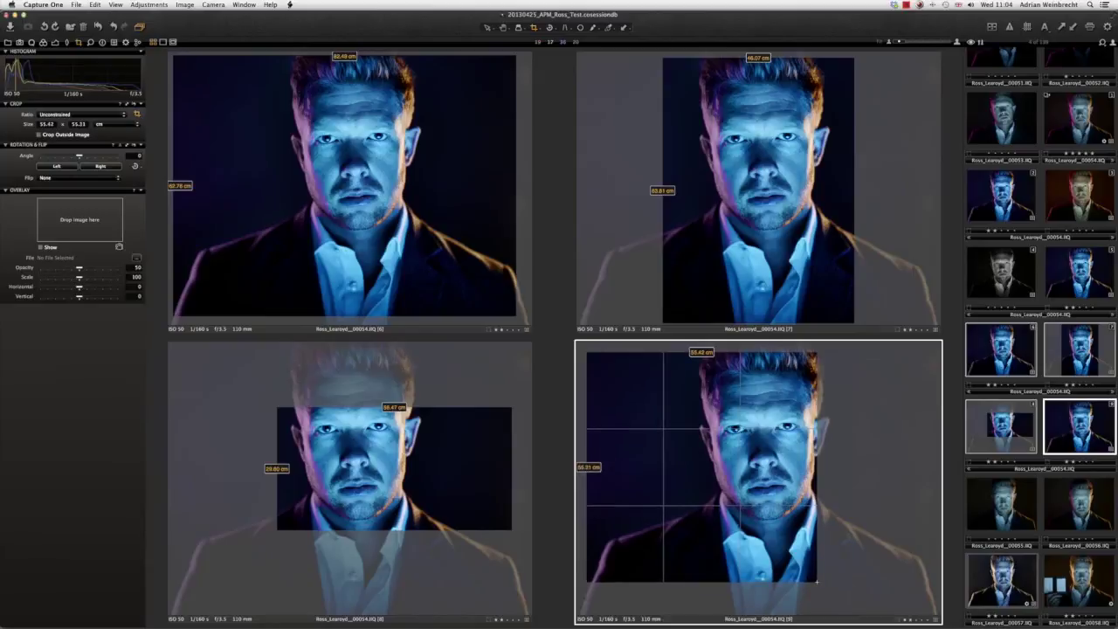
{"action": "left_click_drag", "start_coordinate": [662, 491], "coordinate": [679, 484]}
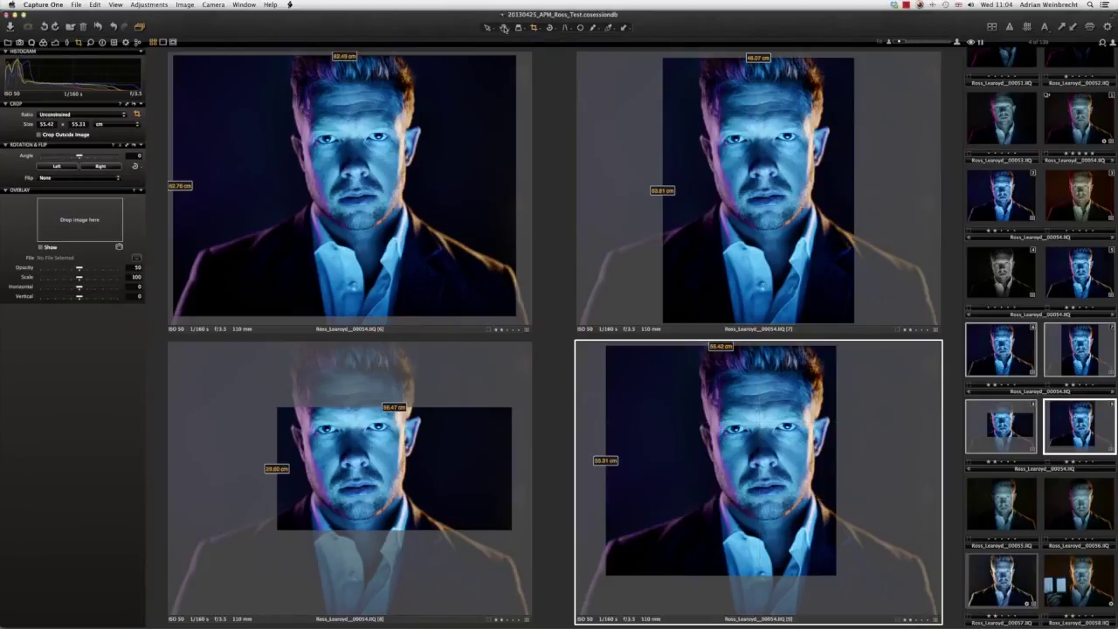
- Return to the Pan cursor to commit the crops on all four blue clones
{"action": "left_click", "coordinate": [504, 27]}
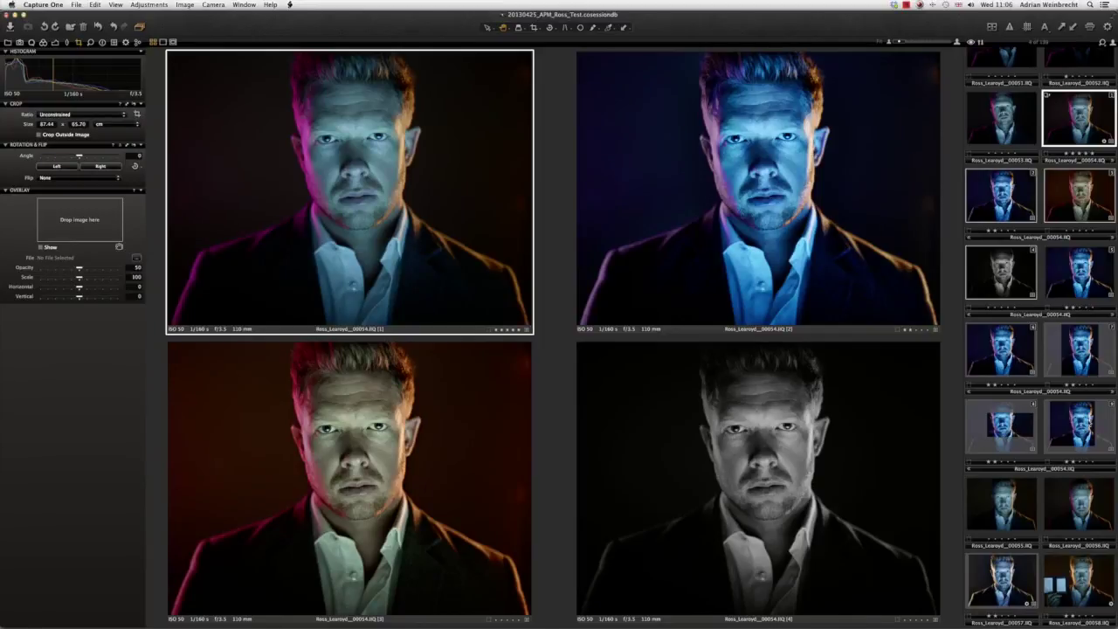
- Add the wide-cropped [8] and square-cropped [9] blue clones to the viewer comparison
{"action": "left_click", "coordinate": [1001, 425], "text": "super"}
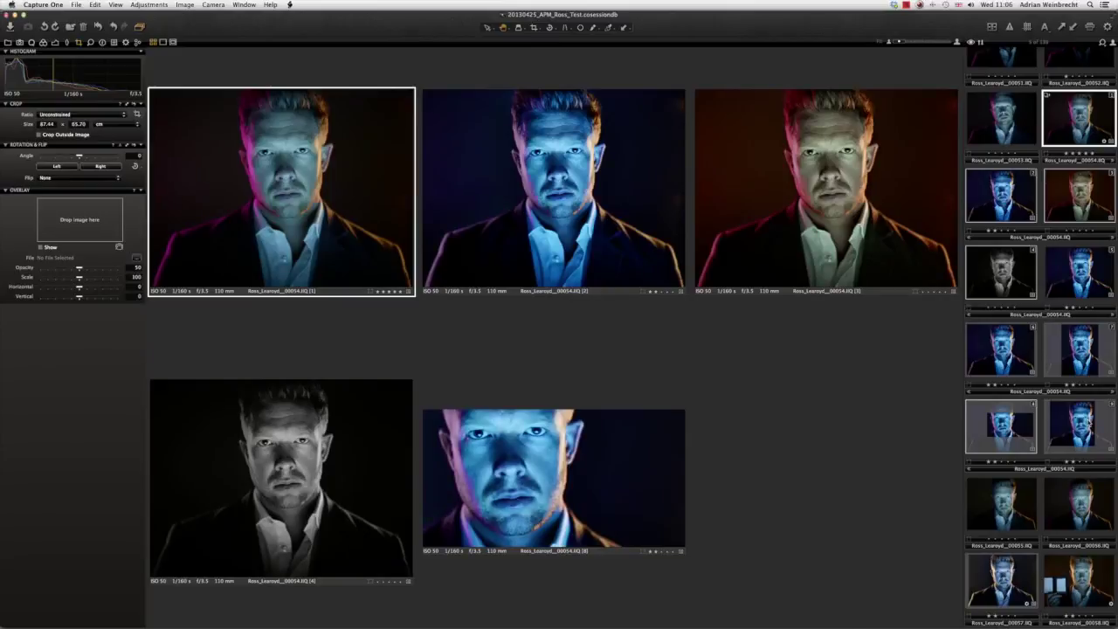
{"action": "left_click", "coordinate": [1080, 426], "text": "super"}
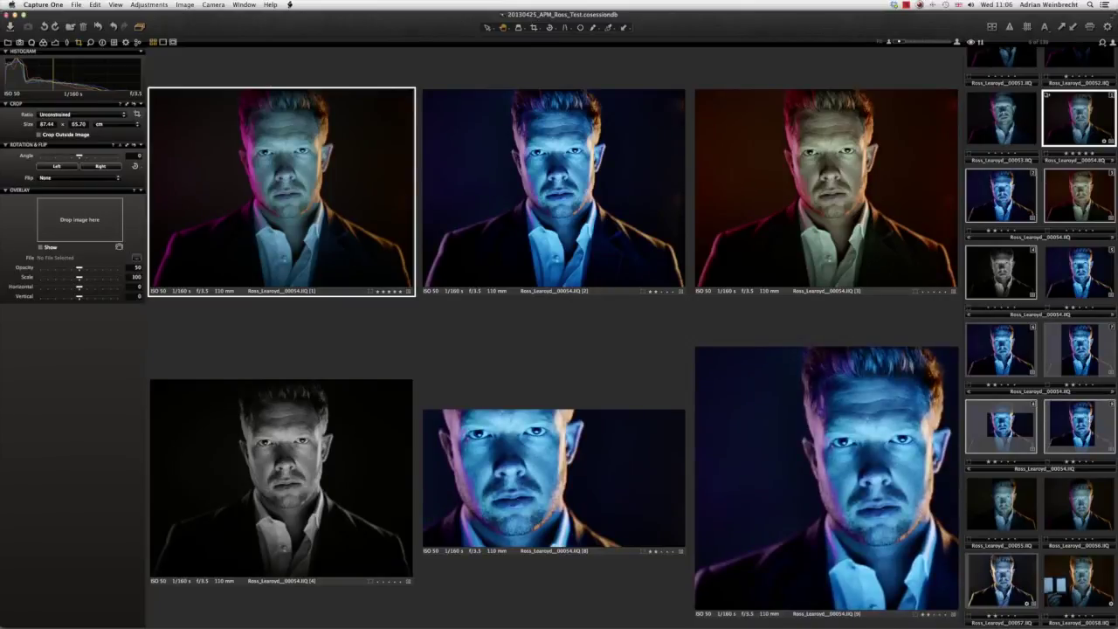